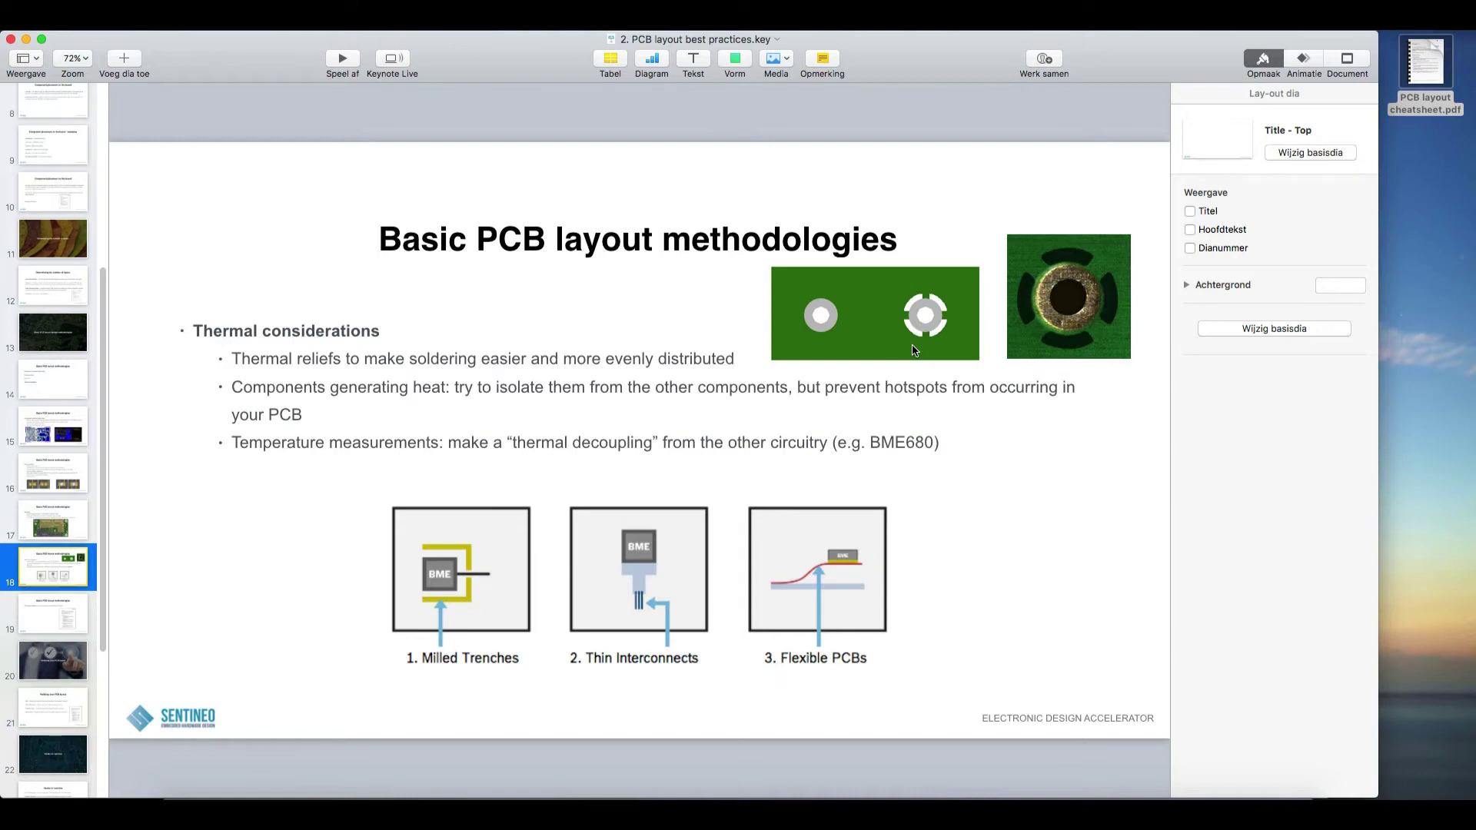
- Make GND the current layer in the PCB layout, then return to the thermal considerations slide
{"action": "key", "text": "ctrl+Right"}
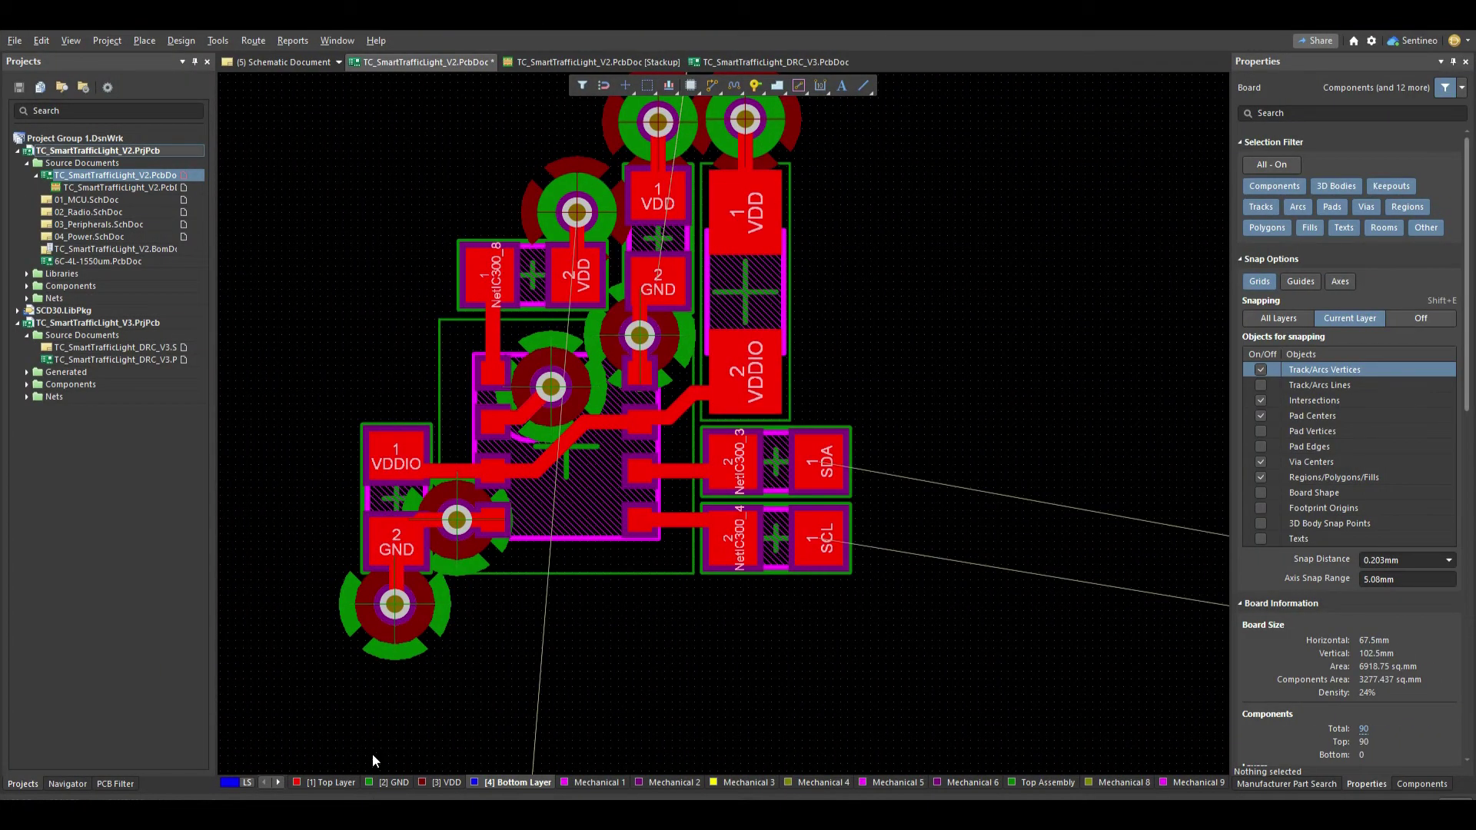
{"action": "left_click", "coordinate": [382, 780]}
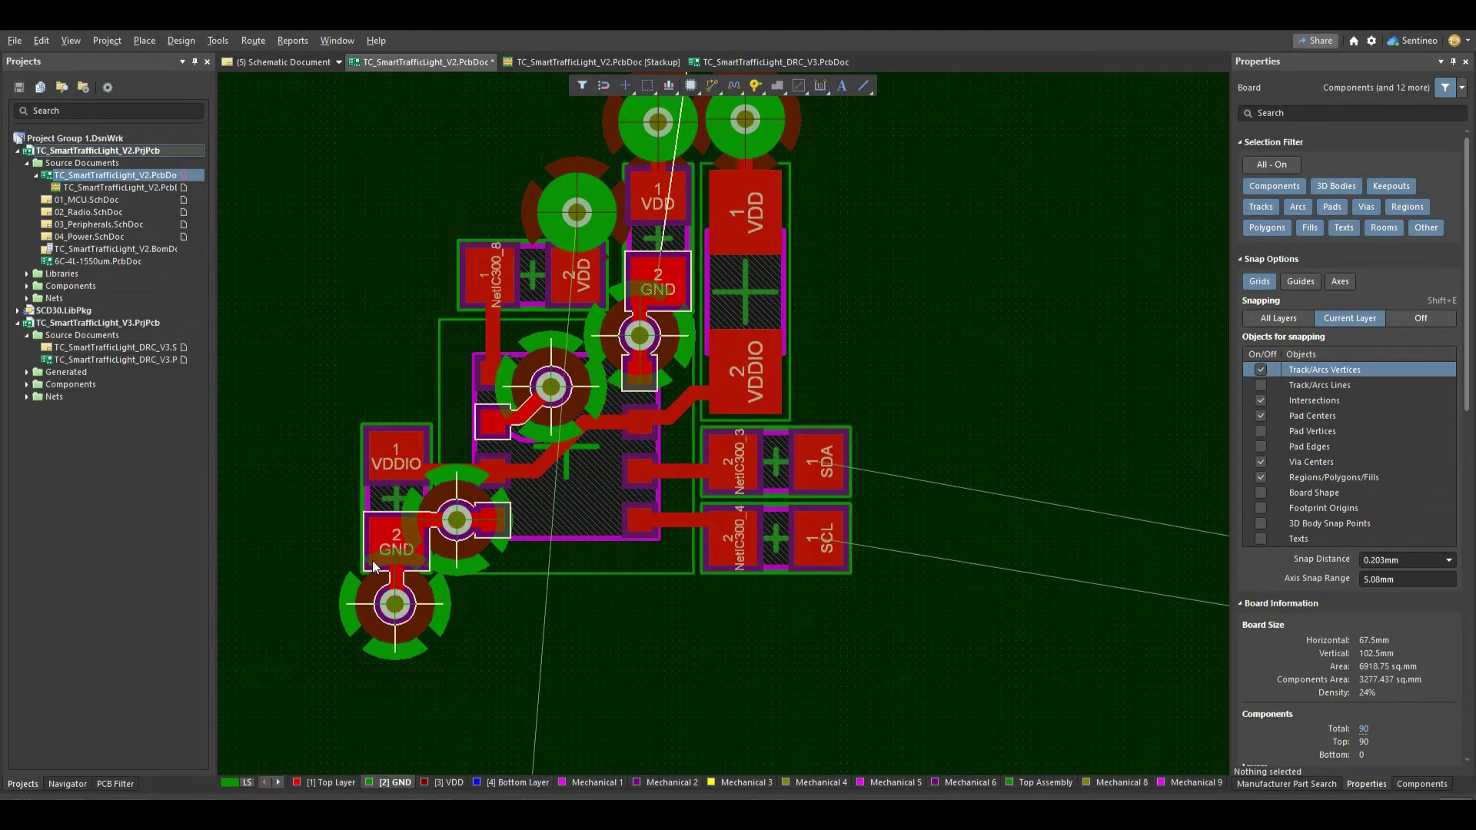
{"action": "key", "text": "ctrl+Left"}
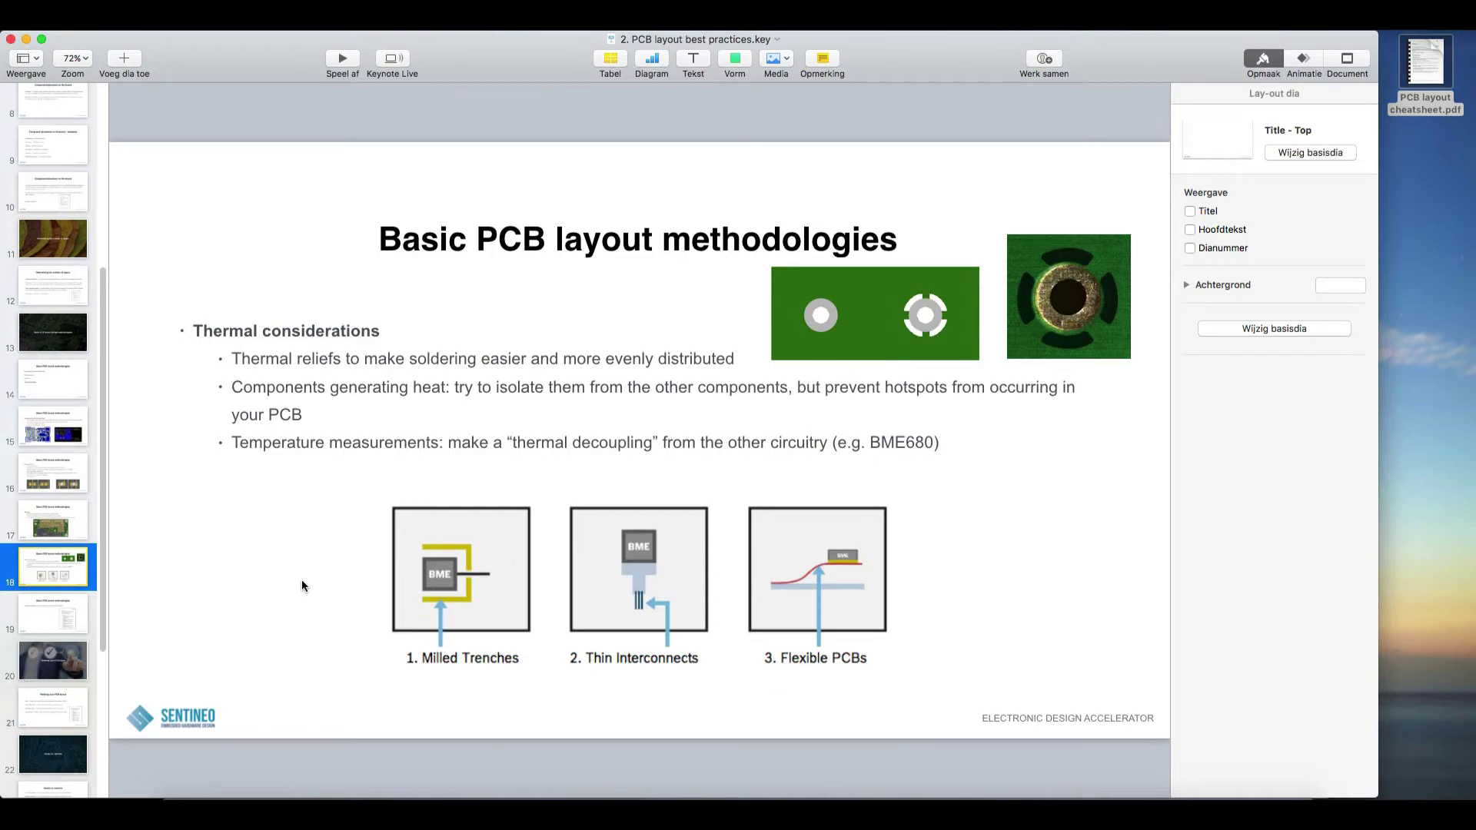
- Back in the PCB layout, make Top Layer current and zoom around the sensor pads
{"action": "key", "text": "ctrl+Right"}
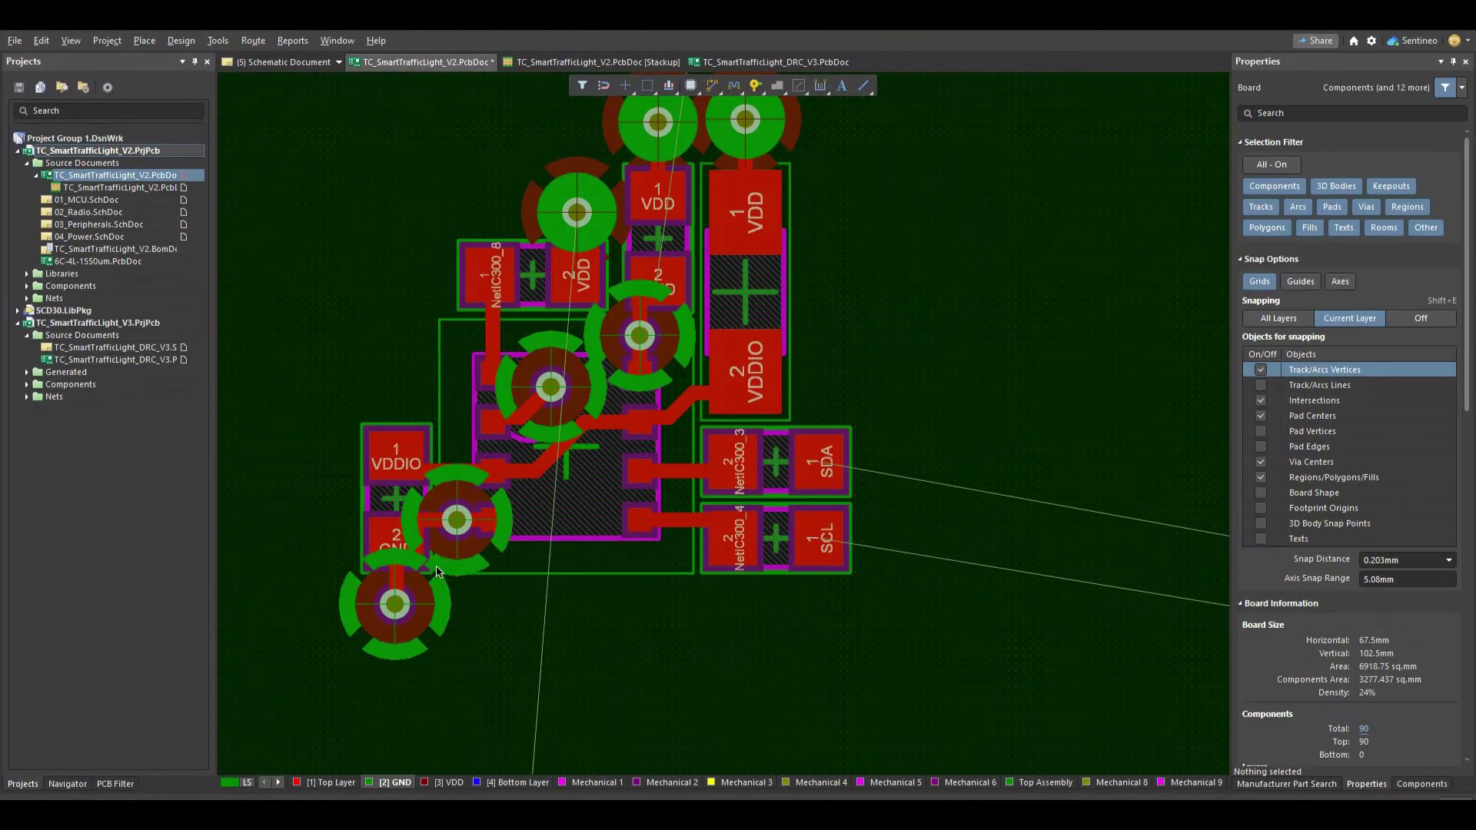
{"action": "scroll", "coordinate": [463, 574], "scroll_direction": "down", "scroll_amount": 3, "text": "ctrl"}
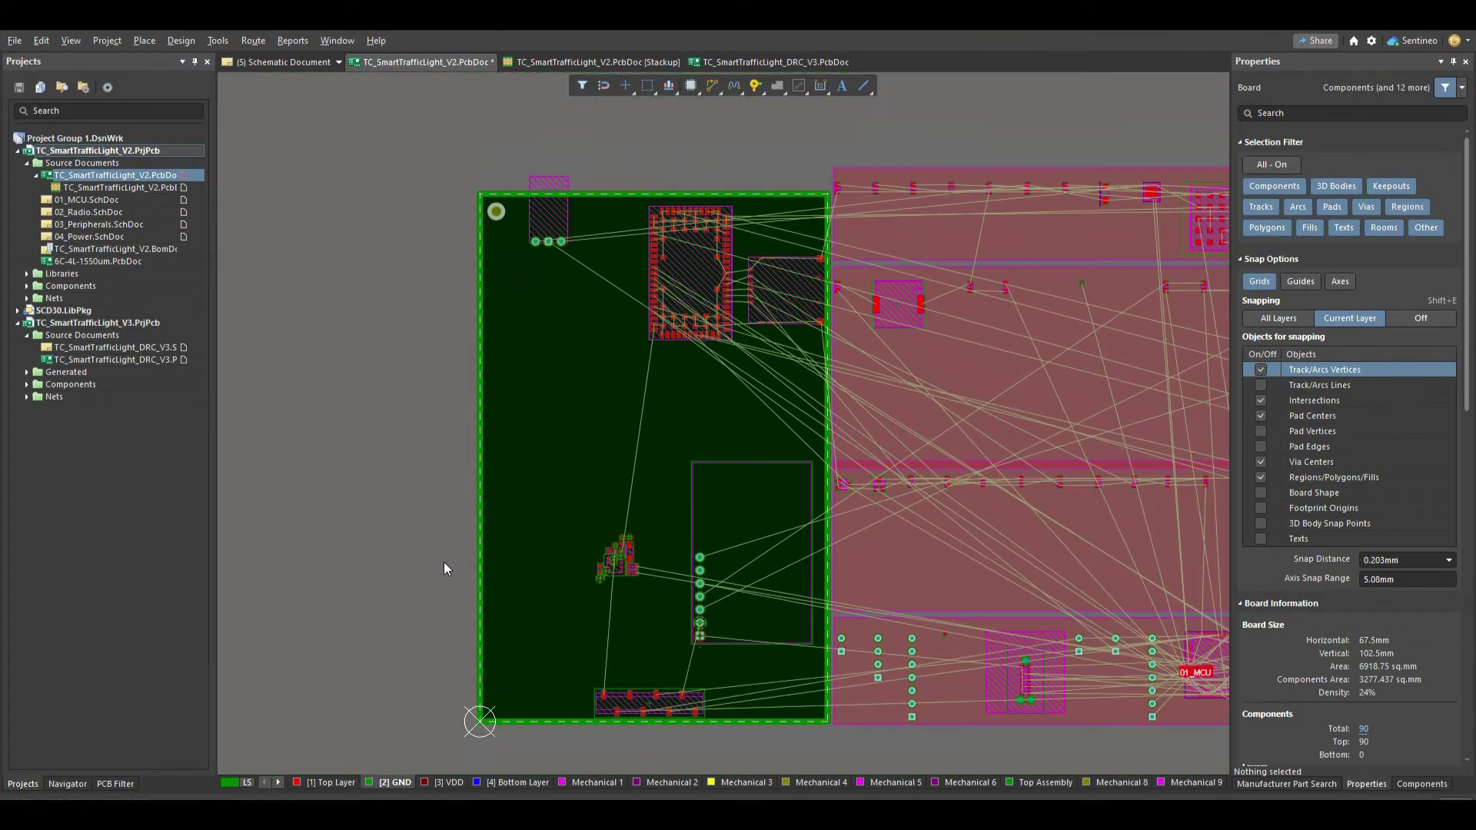
{"action": "left_click", "coordinate": [323, 782]}
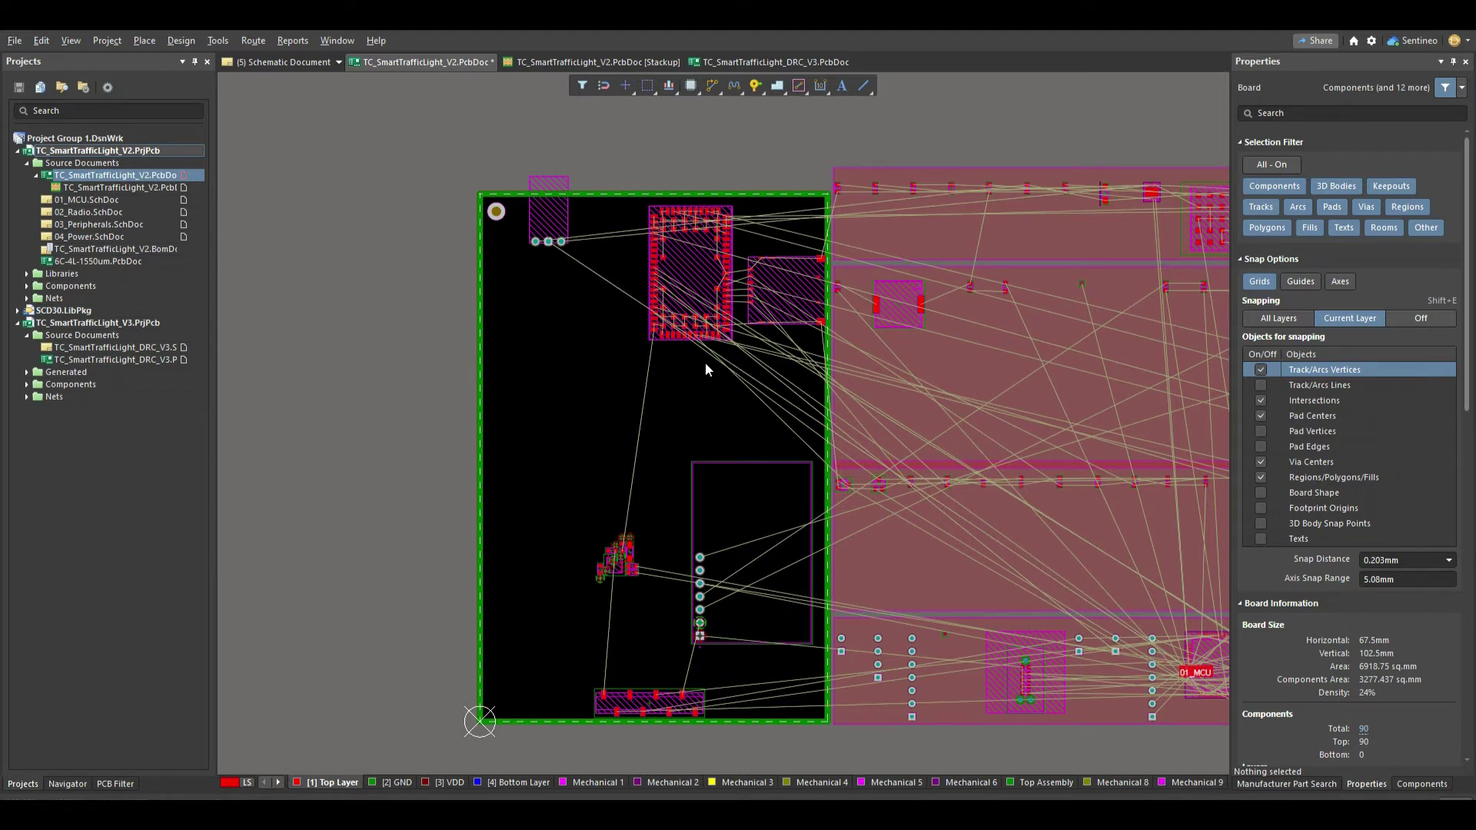
{"action": "scroll", "coordinate": [634, 546], "scroll_direction": "up", "scroll_amount": 2, "text": "ctrl"}
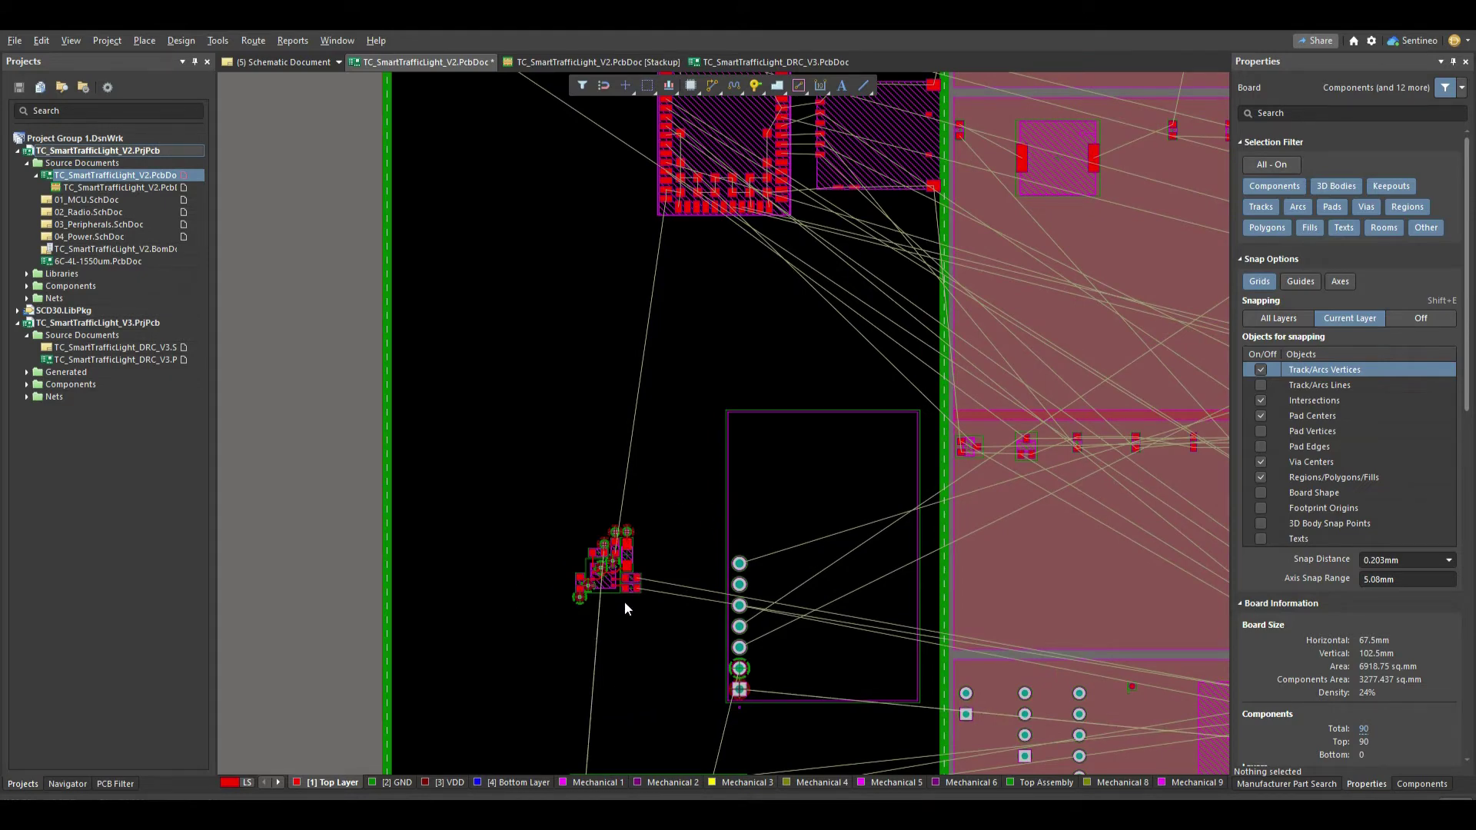
{"action": "scroll", "coordinate": [624, 600], "scroll_direction": "up", "scroll_amount": 2, "text": "ctrl"}
{"action": "scroll", "coordinate": [512, 559], "scroll_direction": "down", "scroll_amount": 3, "text": "ctrl"}
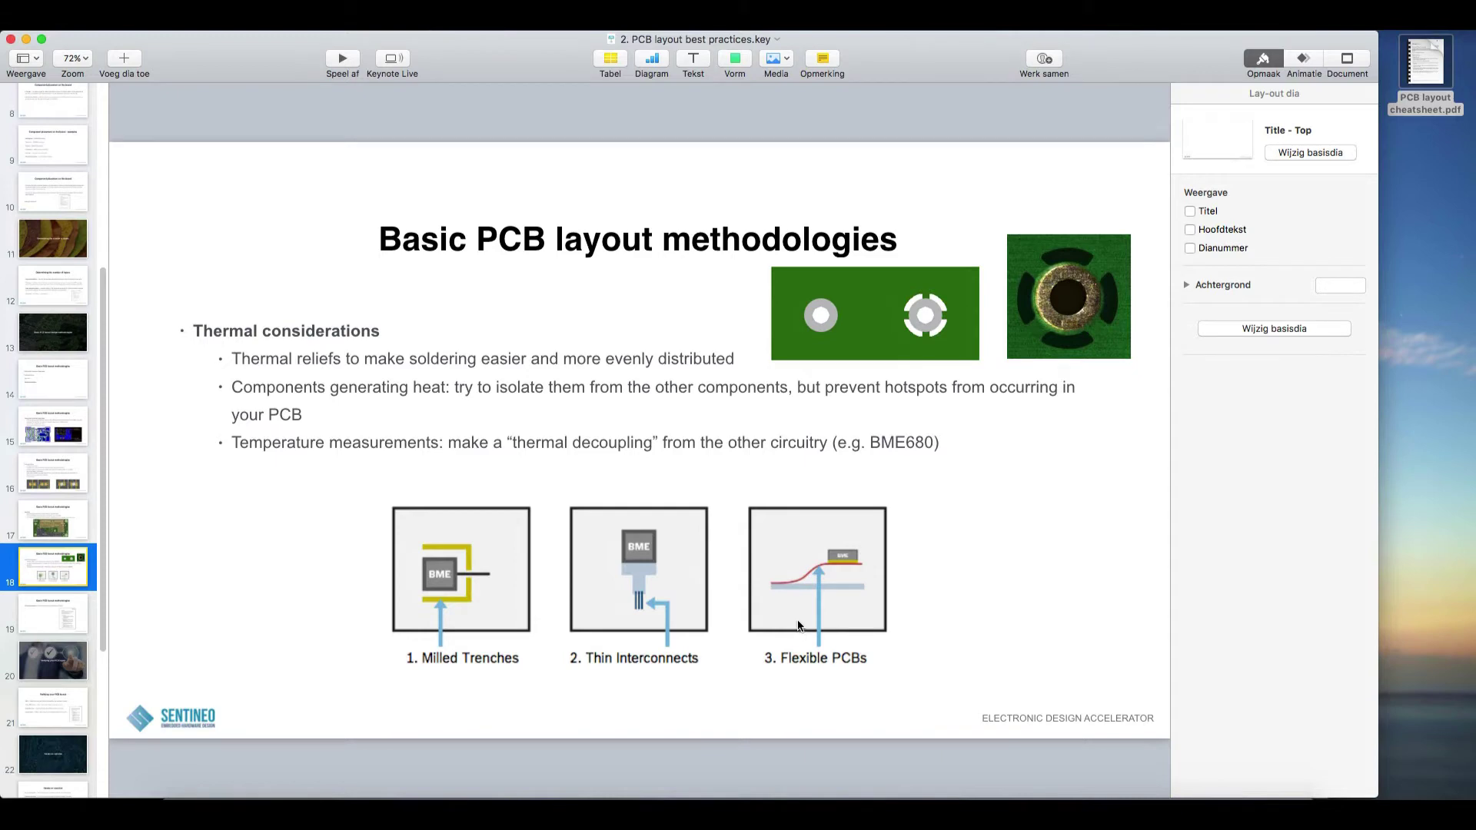
- Open Bosch's BME680 handling, soldering & mounting instructions PDF at page 12, Thermal Aspects
{"action": "left_click", "coordinate": [897, 796]}
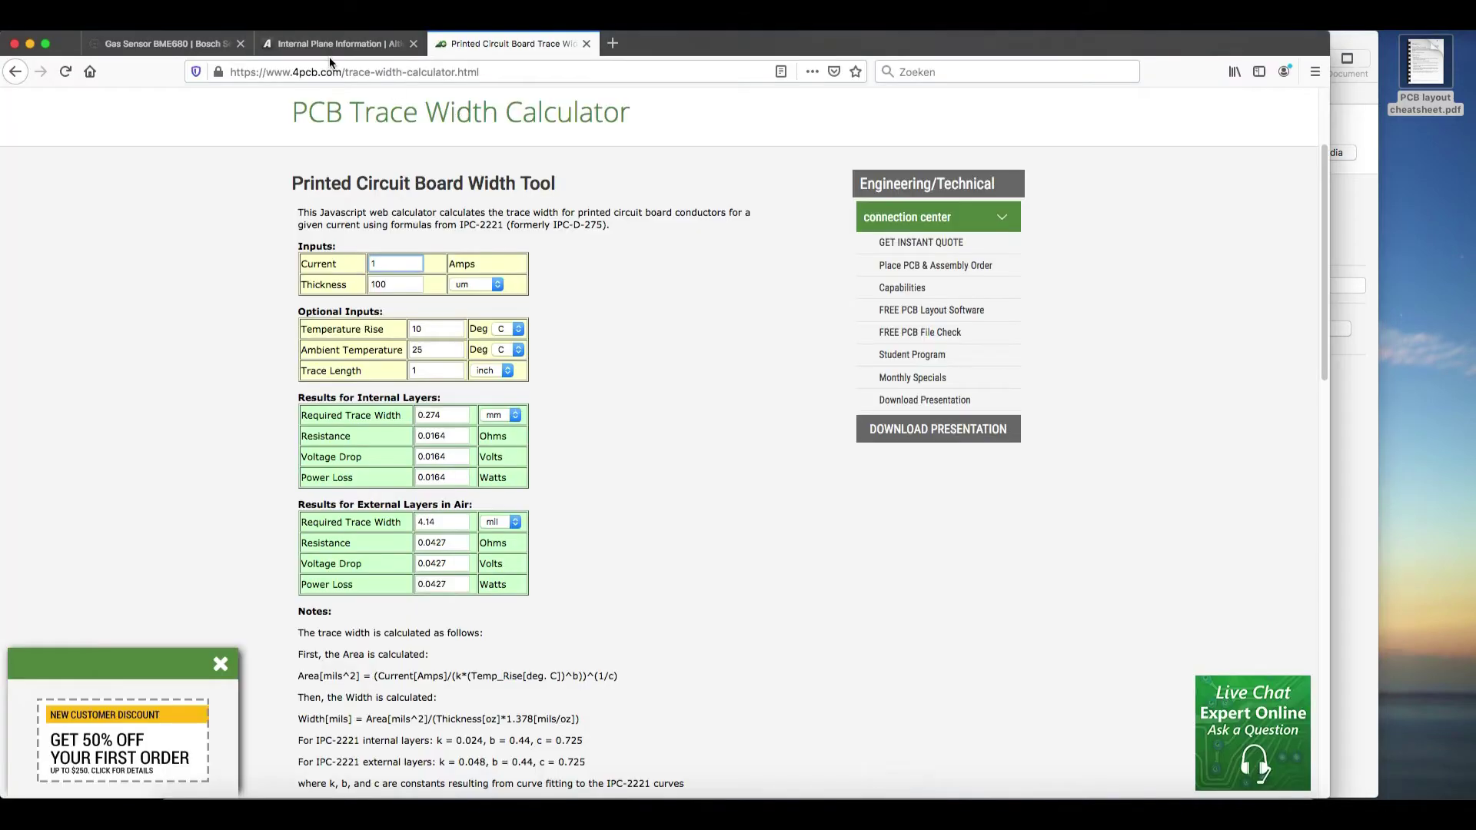
{"action": "left_click", "coordinate": [165, 44]}
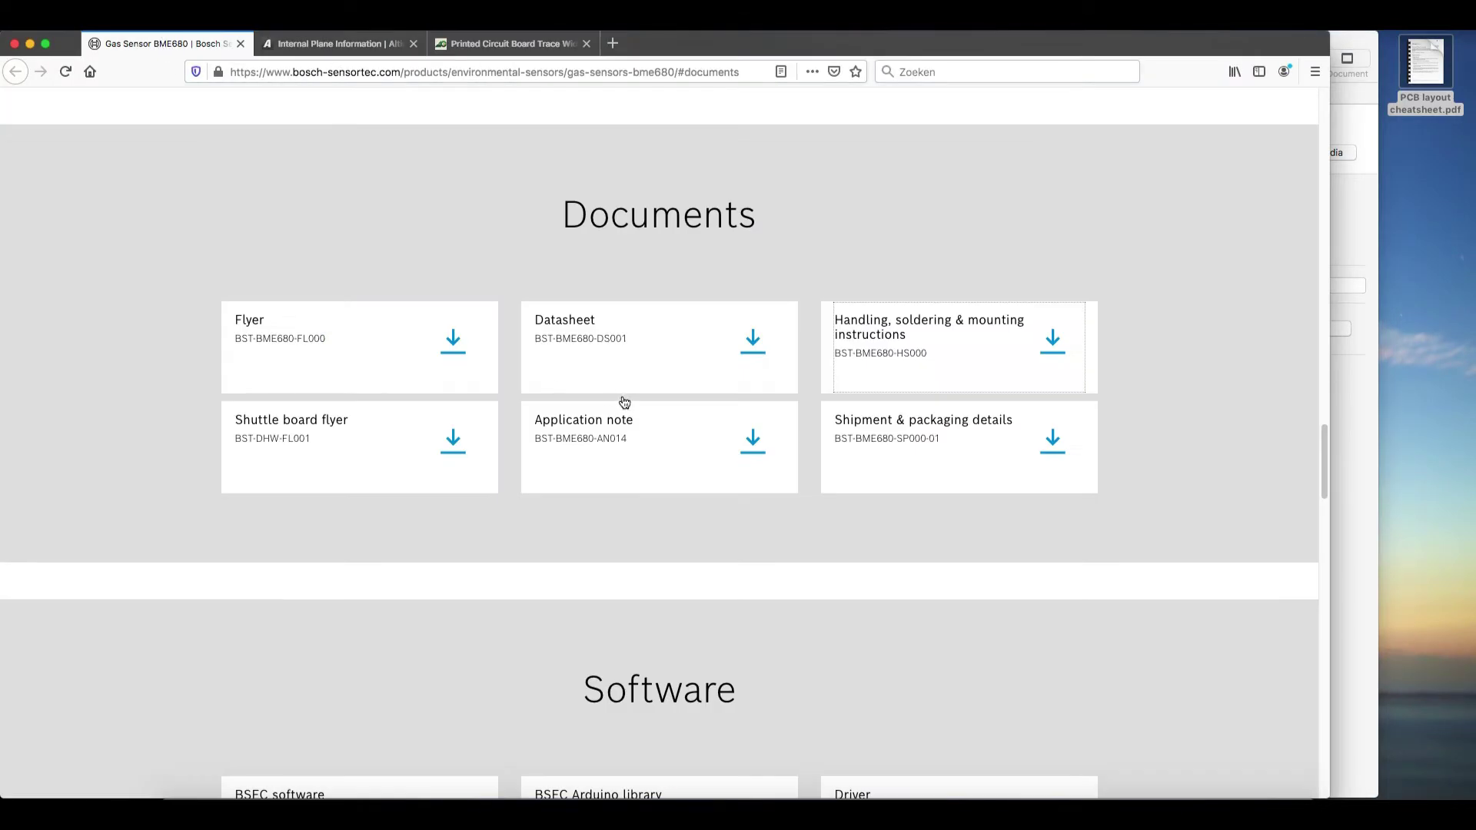
{"action": "left_click", "coordinate": [903, 329]}
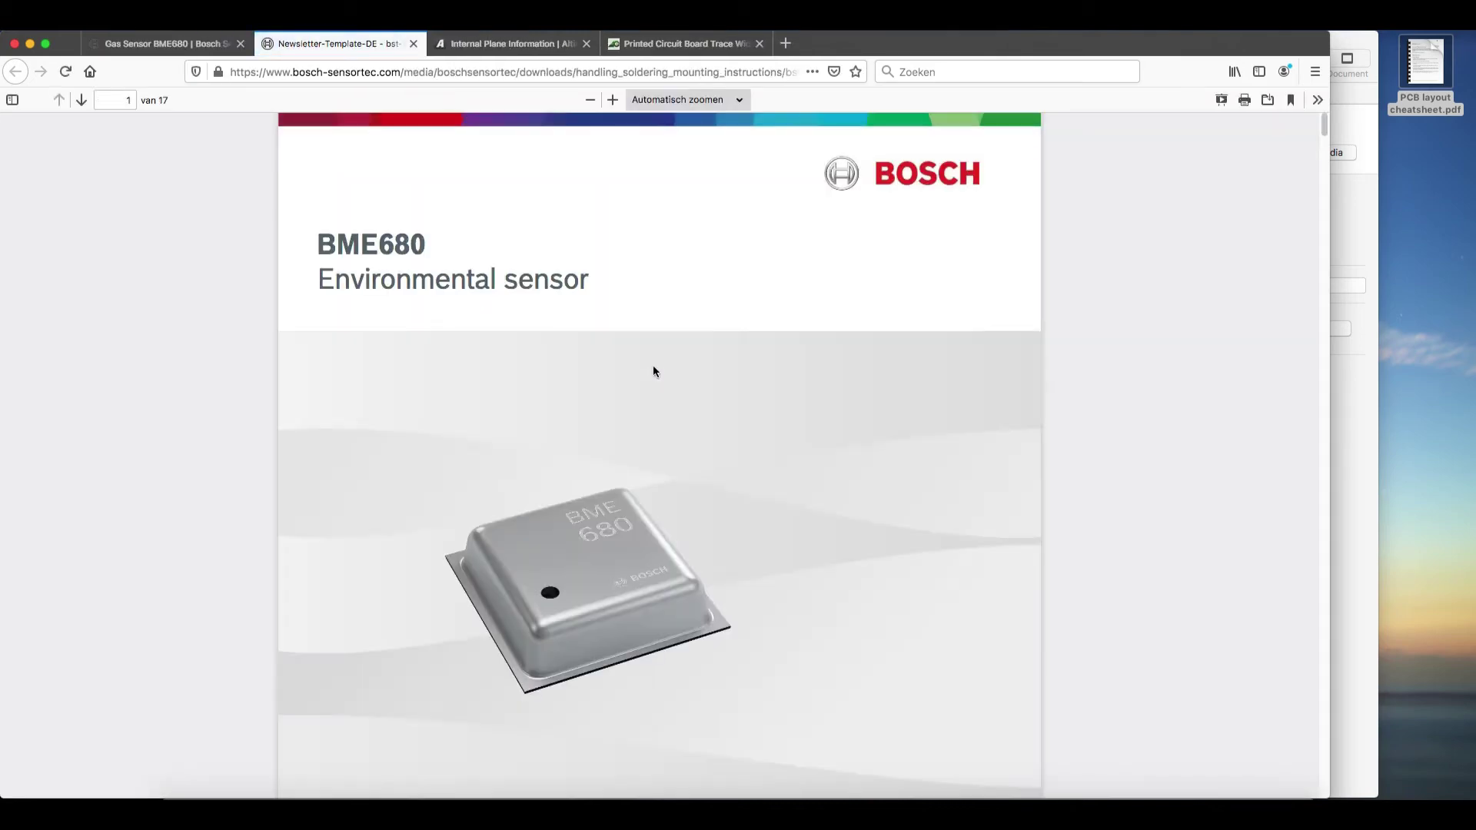
{"action": "mouse_move", "coordinate": [1323, 127]}
{"action": "left_mouse_down"}
{"action": "mouse_move", "coordinate": [1317, 369]}
{"action": "mouse_move", "coordinate": [1298, 444]}
{"action": "left_mouse_up"}
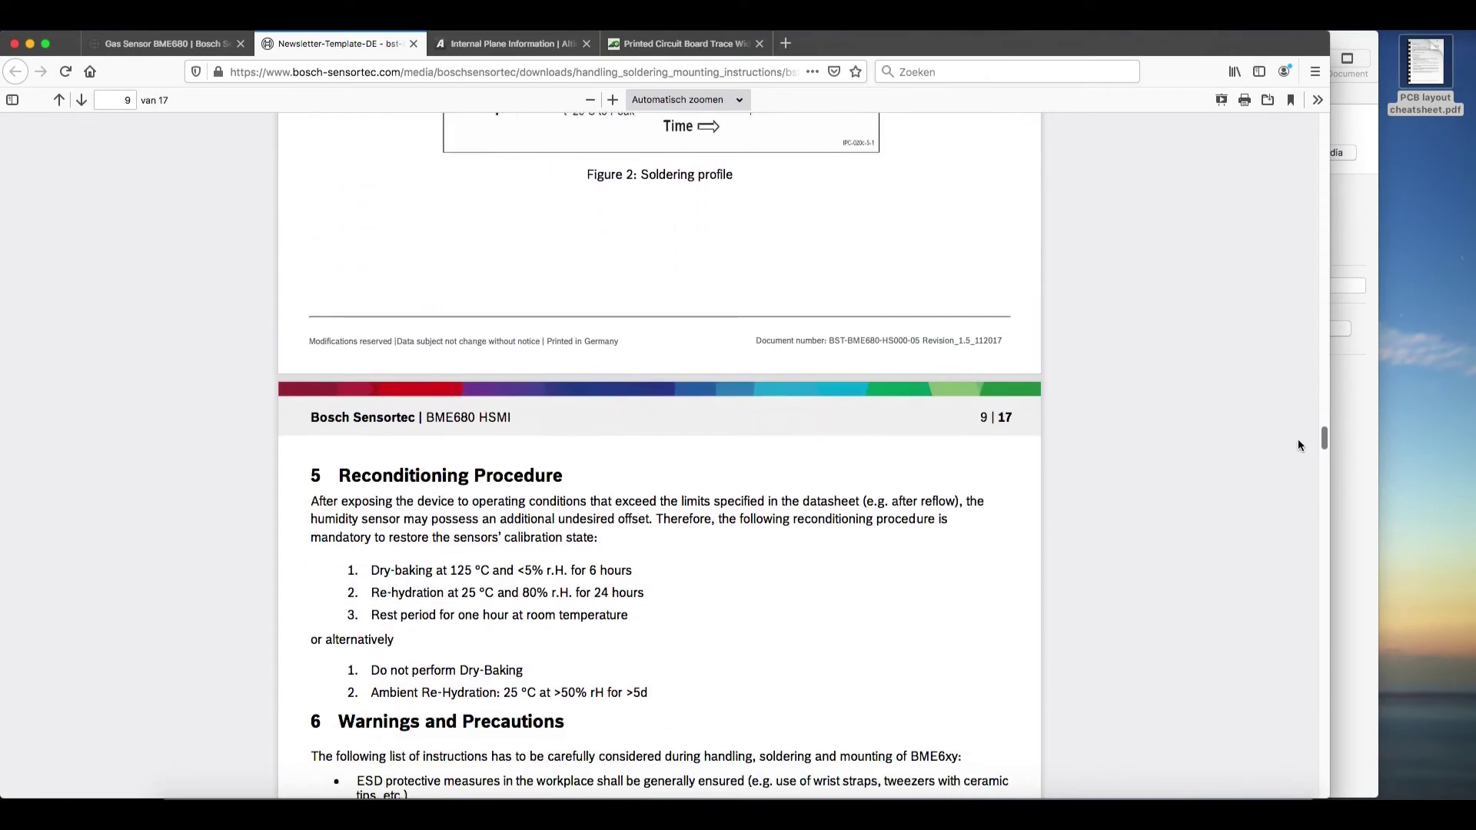
{"action": "scroll", "coordinate": [1297, 440], "scroll_direction": "down", "scroll_amount": 20}
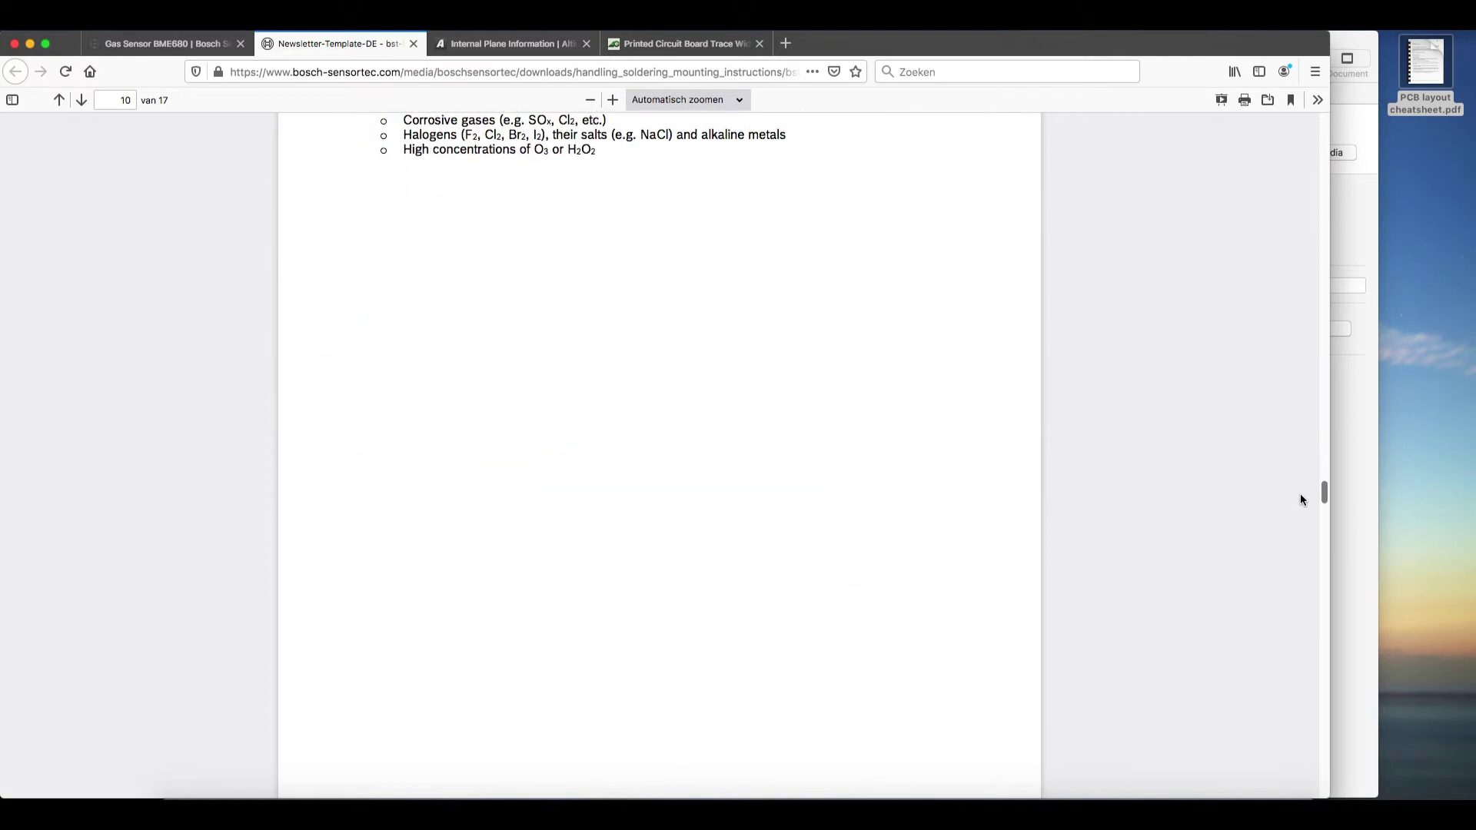
{"action": "left_click_drag", "start_coordinate": [1300, 499], "coordinate": [1302, 552]}
{"action": "scroll", "coordinate": [1302, 552], "scroll_direction": "up", "scroll_amount": 2}
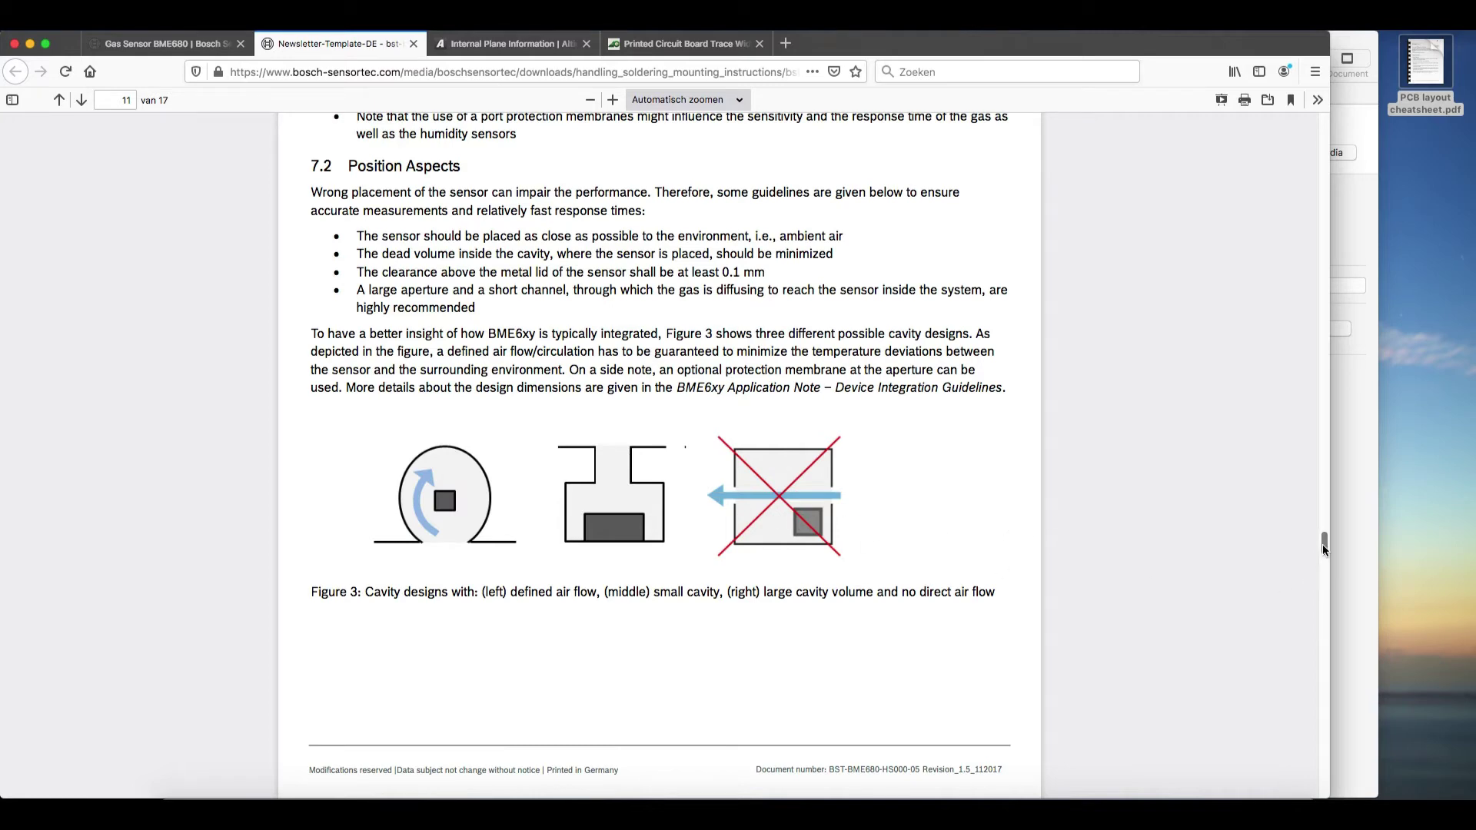
{"action": "left_click_drag", "start_coordinate": [1322, 544], "coordinate": [1325, 581]}
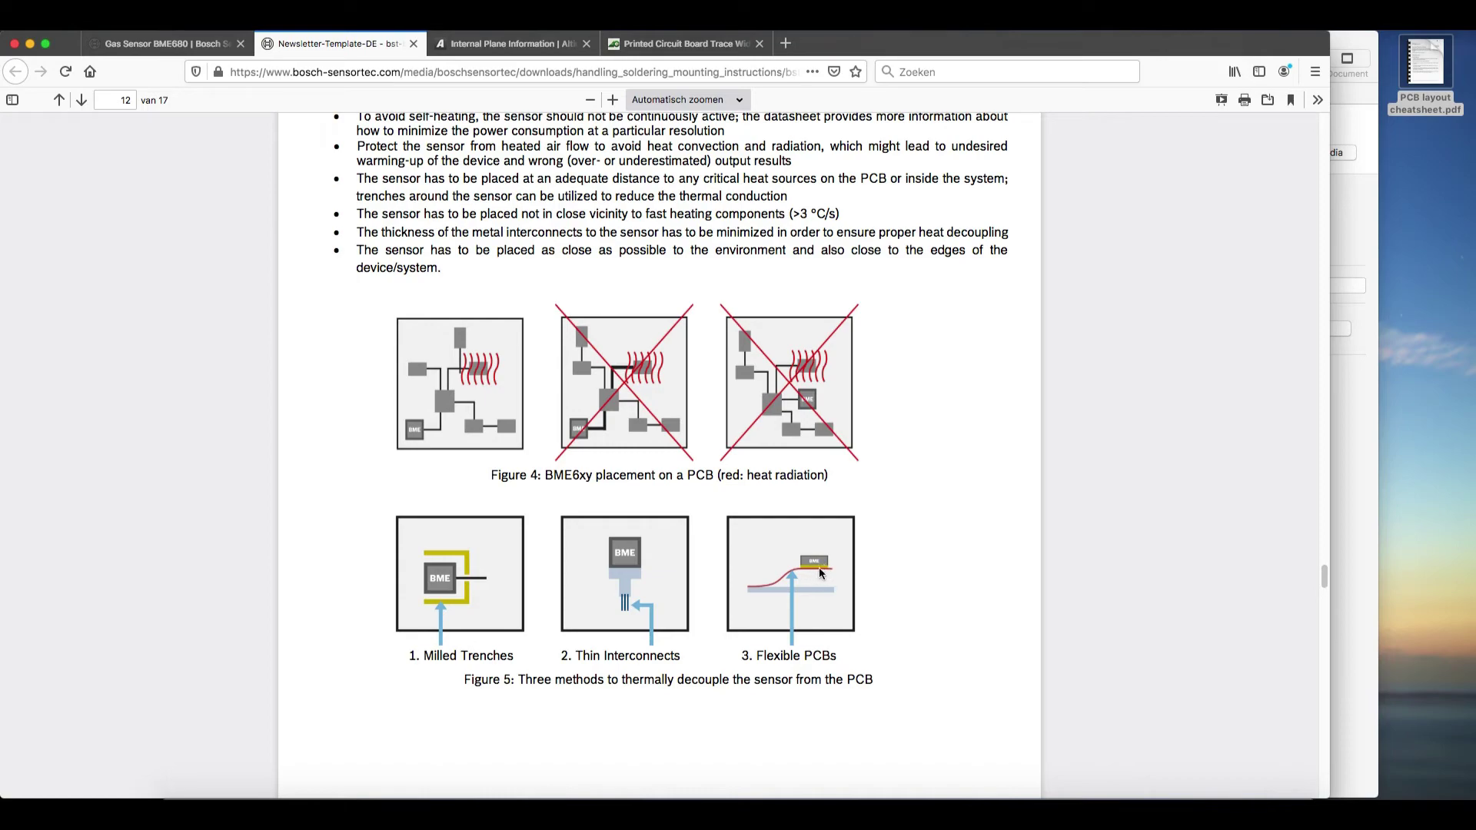
- Box-select the sensor component cluster and drop it at the board's bottom-left corner
{"action": "key", "text": "ctrl+Right"}
{"action": "scroll", "coordinate": [549, 570], "scroll_direction": "up", "scroll_amount": 3, "text": "ctrl"}
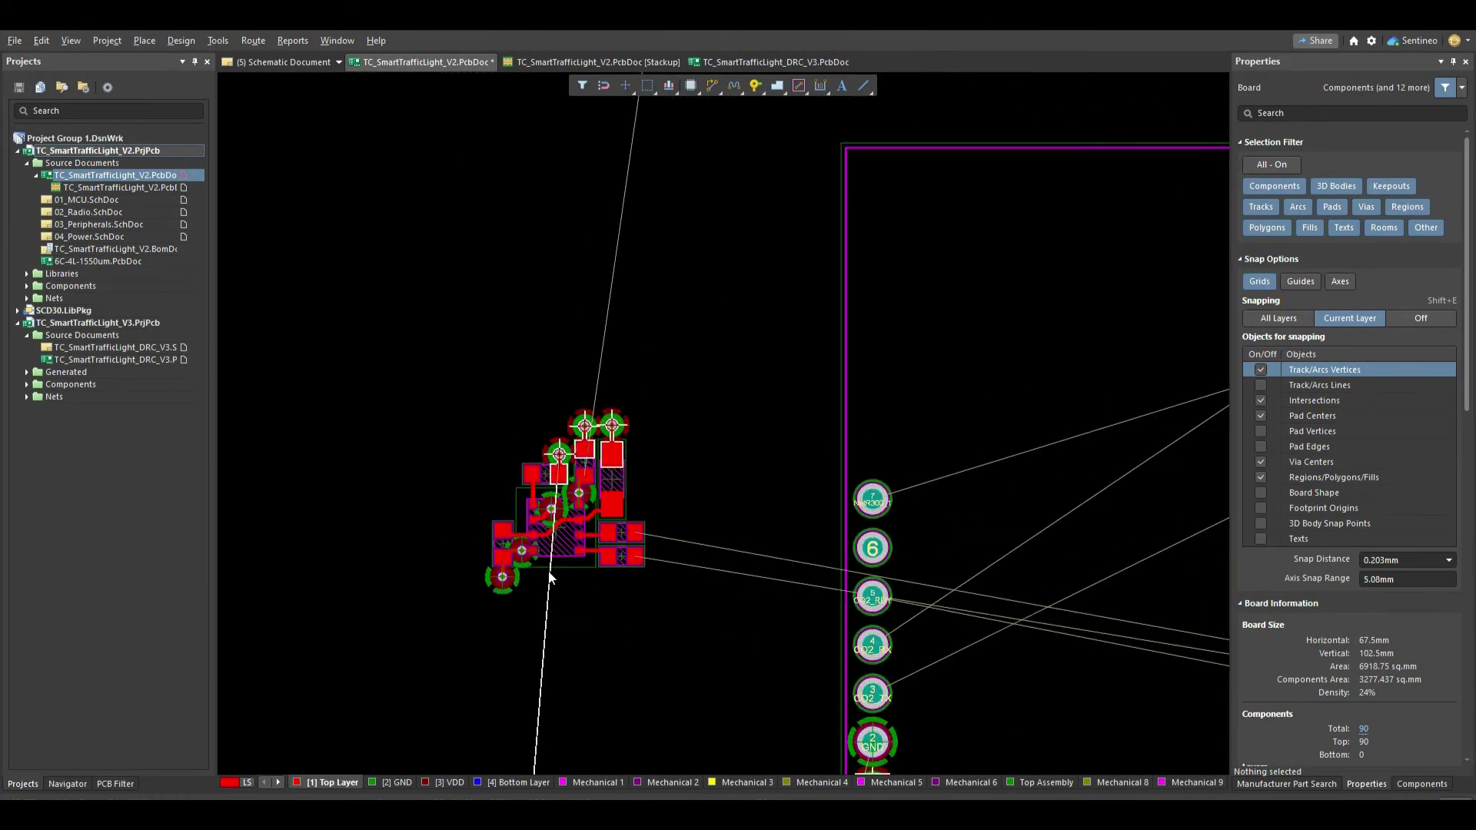
{"action": "scroll", "coordinate": [695, 490], "scroll_direction": "down", "scroll_amount": 4, "text": "ctrl"}
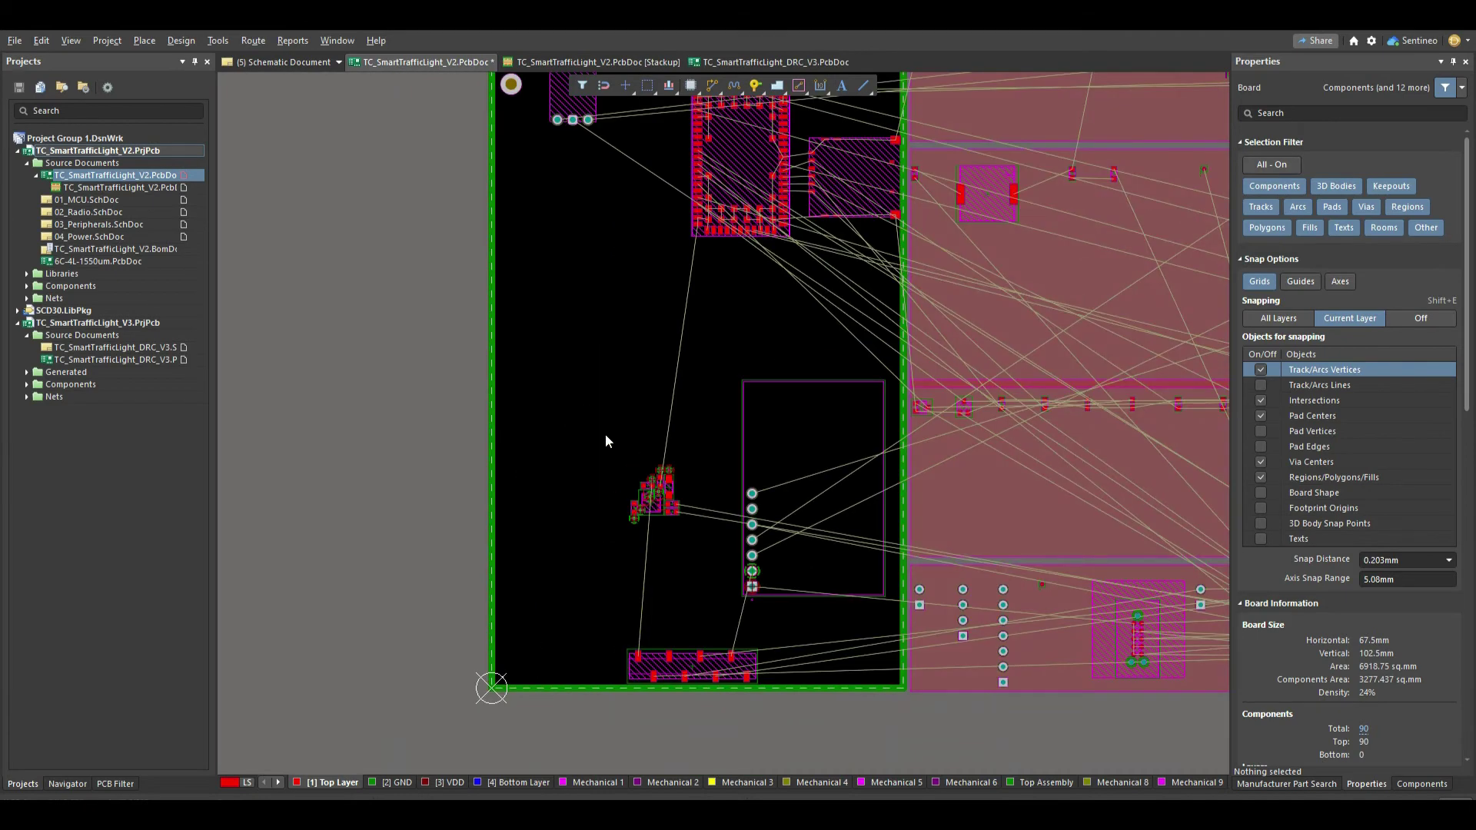
{"action": "left_click_drag", "start_coordinate": [607, 436], "coordinate": [720, 550]}
{"action": "left_click_drag", "start_coordinate": [651, 511], "coordinate": [530, 653]}
{"action": "left_click", "coordinate": [578, 612]}
- Make Mechanical 1 the current layer and bring up the Place list
{"action": "scroll", "coordinate": [578, 612], "scroll_direction": "up", "scroll_amount": 3, "text": "ctrl"}
{"action": "scroll", "coordinate": [577, 620], "scroll_direction": "up", "scroll_amount": 3, "text": "ctrl"}
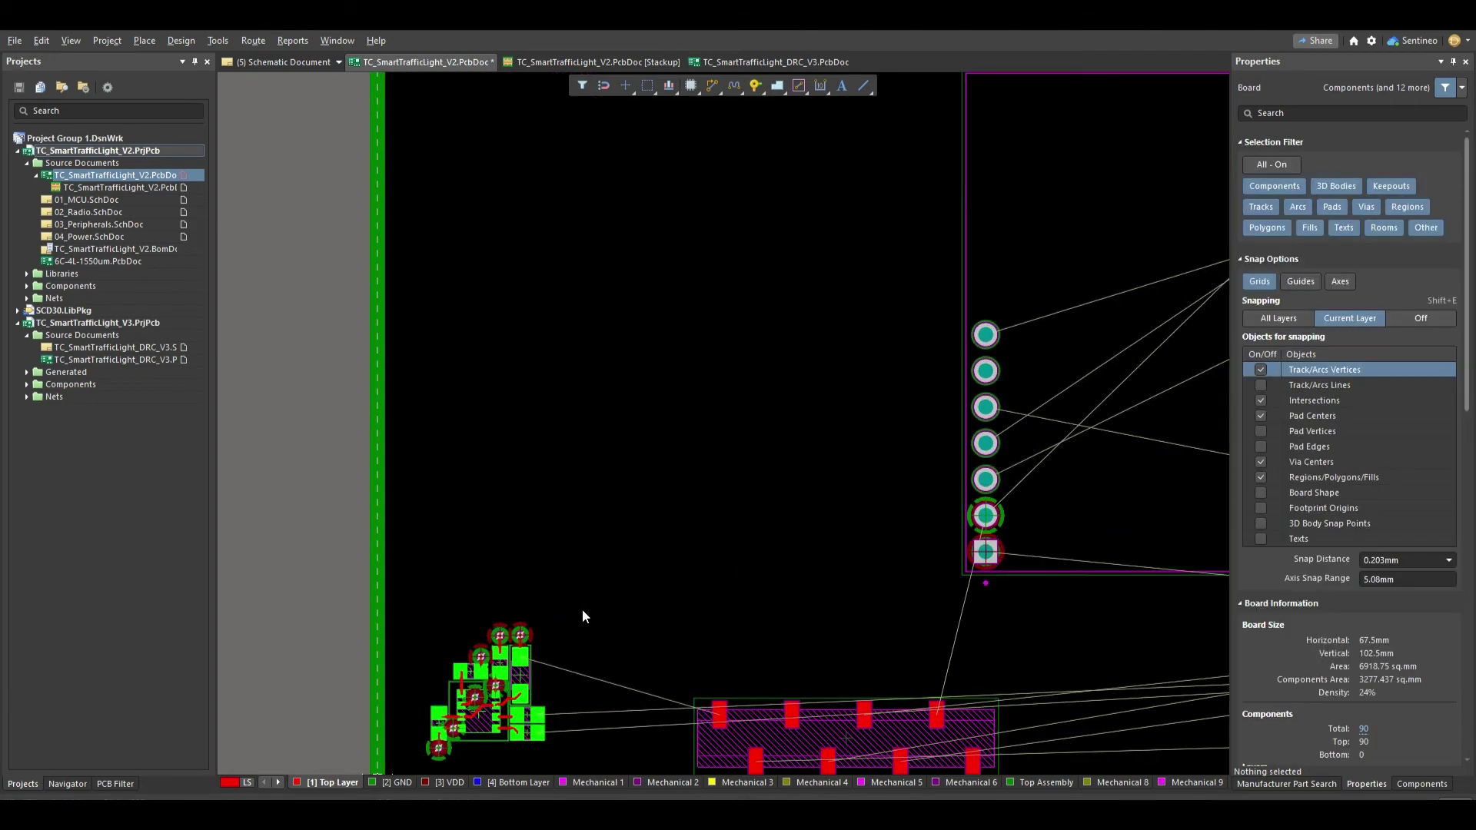
{"action": "scroll", "coordinate": [581, 596], "scroll_direction": "up", "scroll_amount": 1, "text": "ctrl"}
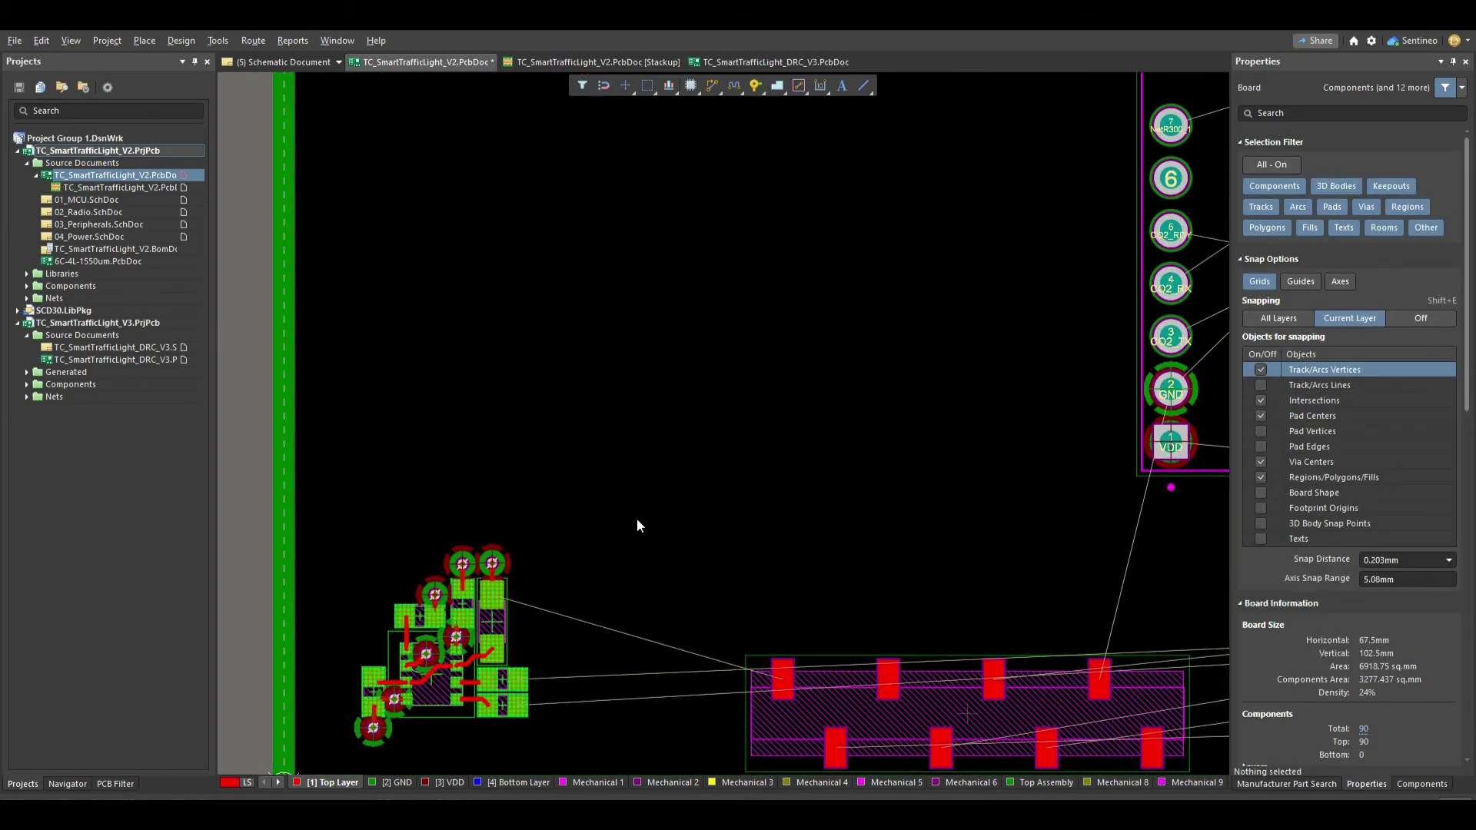
{"action": "left_click", "coordinate": [590, 781]}
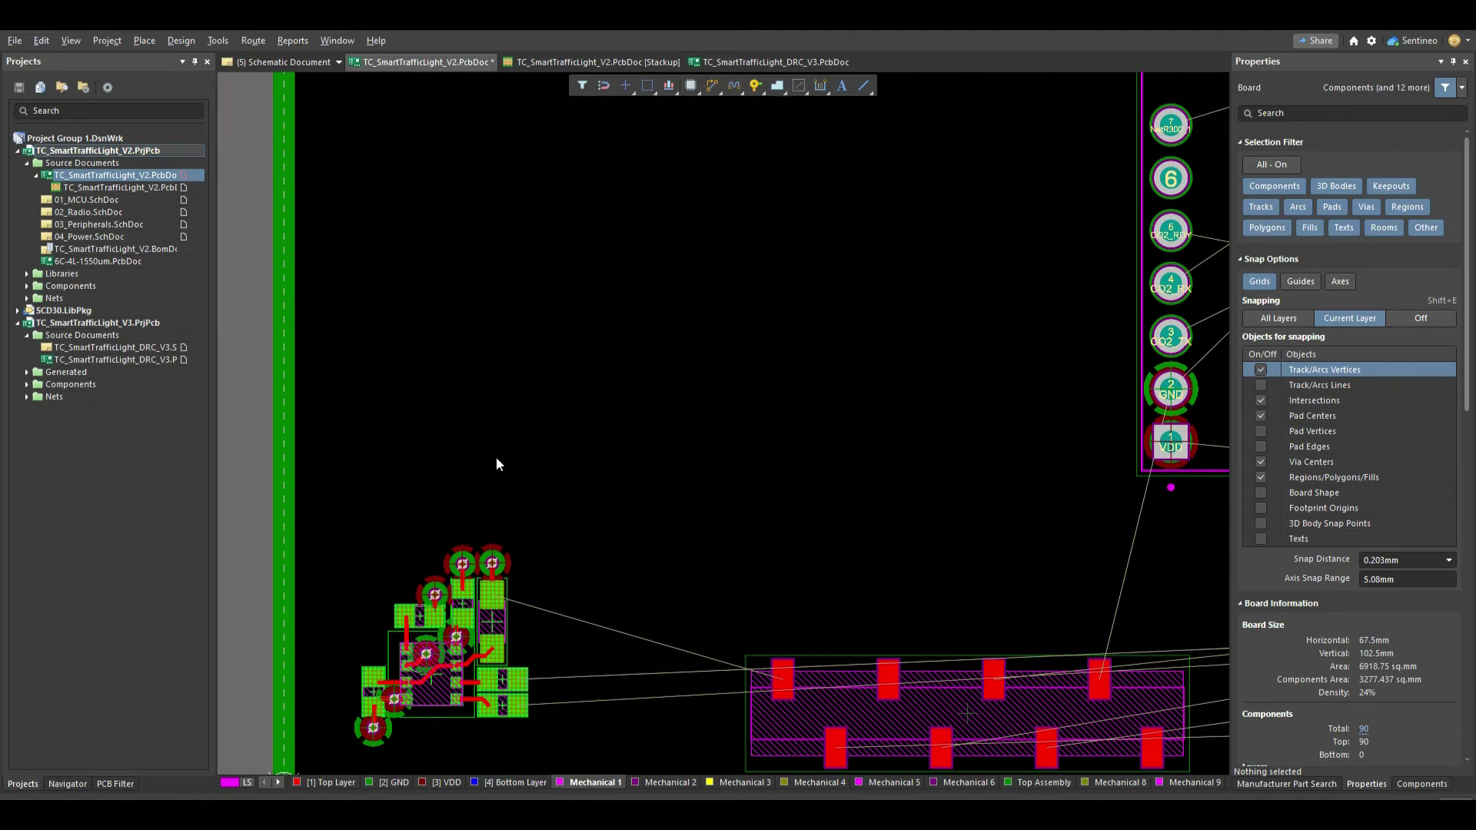
{"action": "key", "text": "p"}
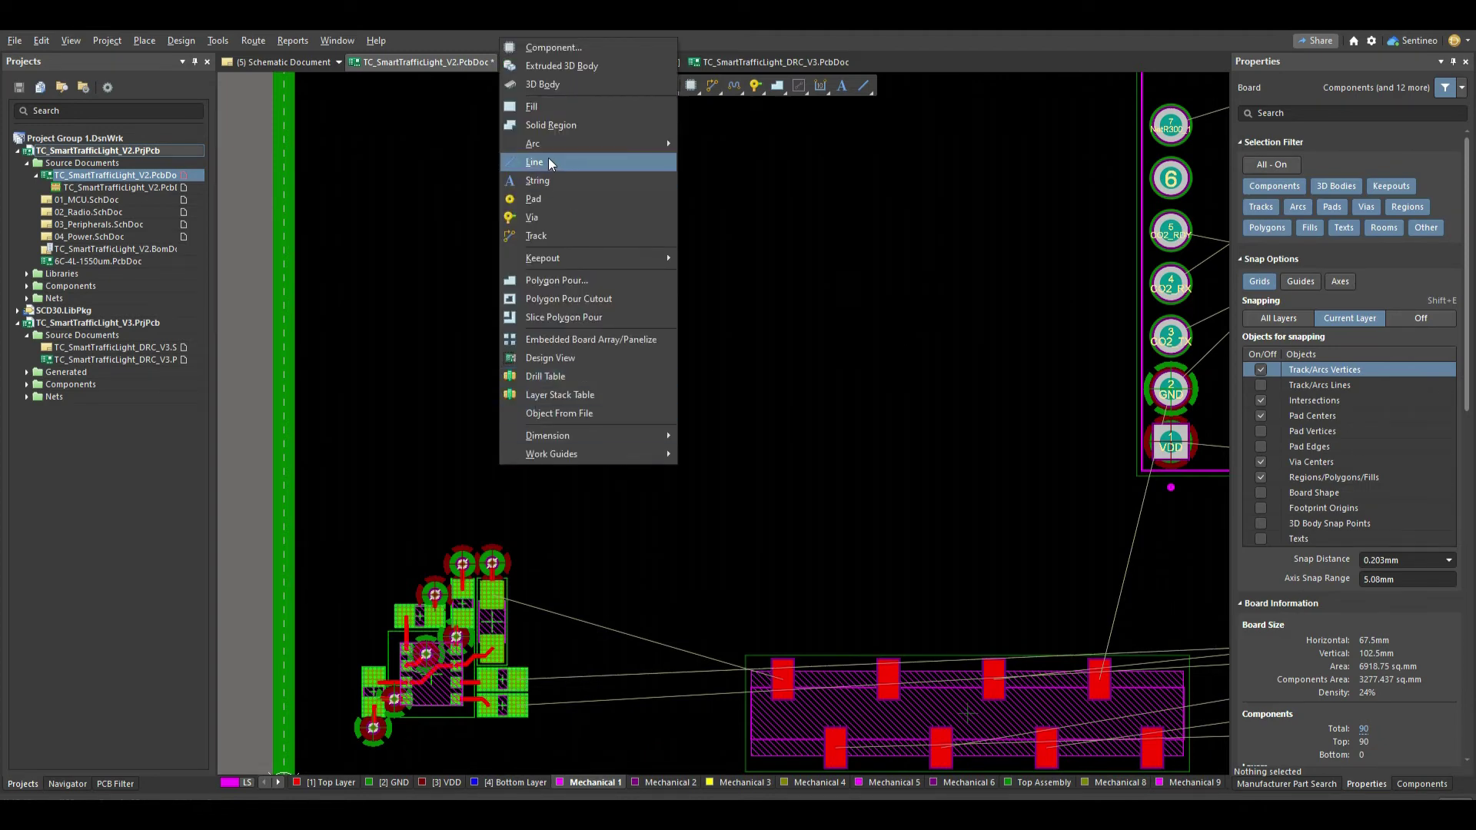
- Start a line with P, L and set its width to 2mm
{"action": "key", "text": "Escape"}
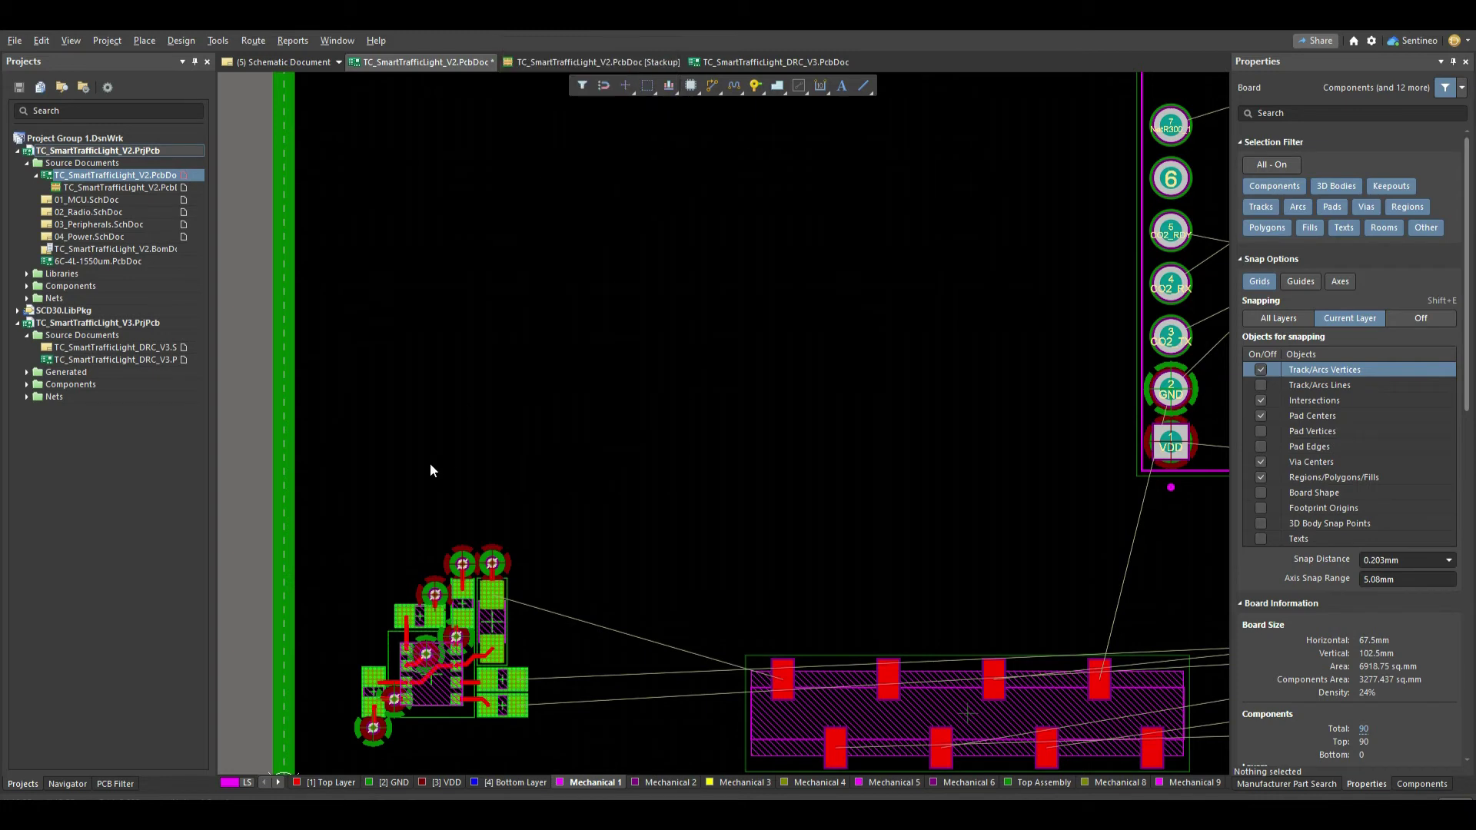
{"action": "key", "text": "p"}
{"action": "key", "text": "l"}
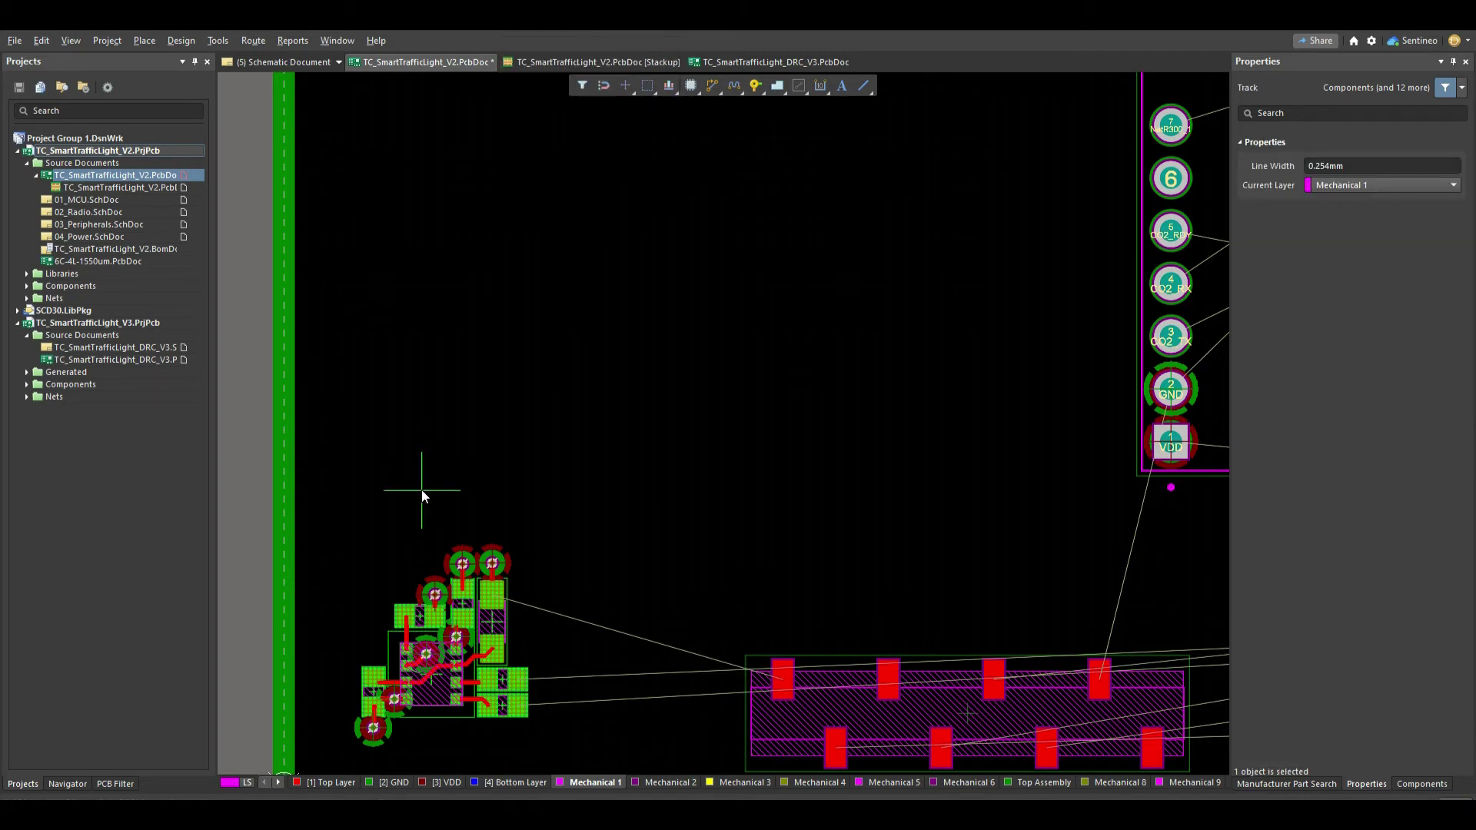
{"action": "key", "text": "Tab"}
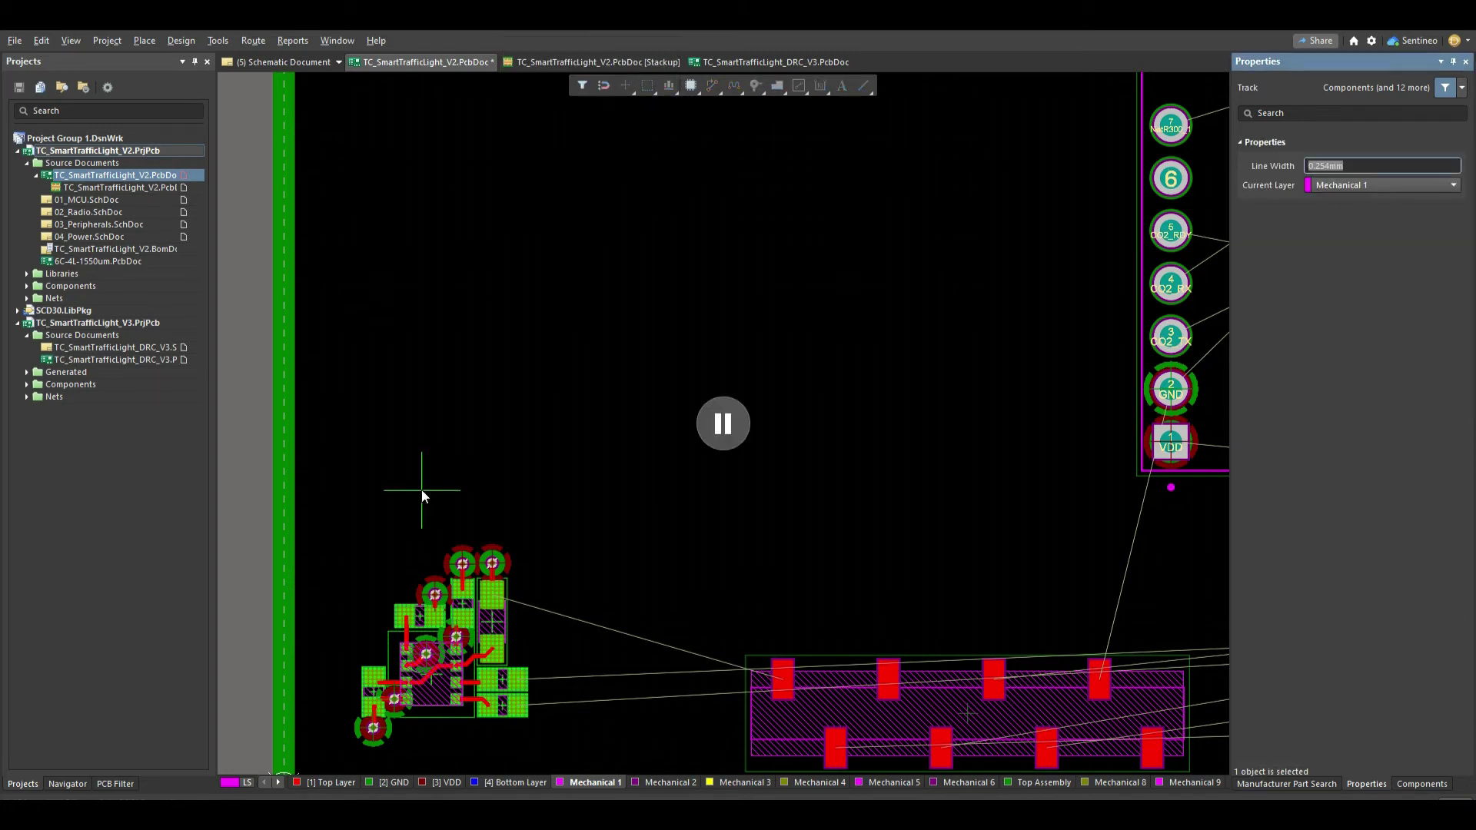
{"action": "type", "text": "2mm"}
{"action": "key", "text": "Tab"}
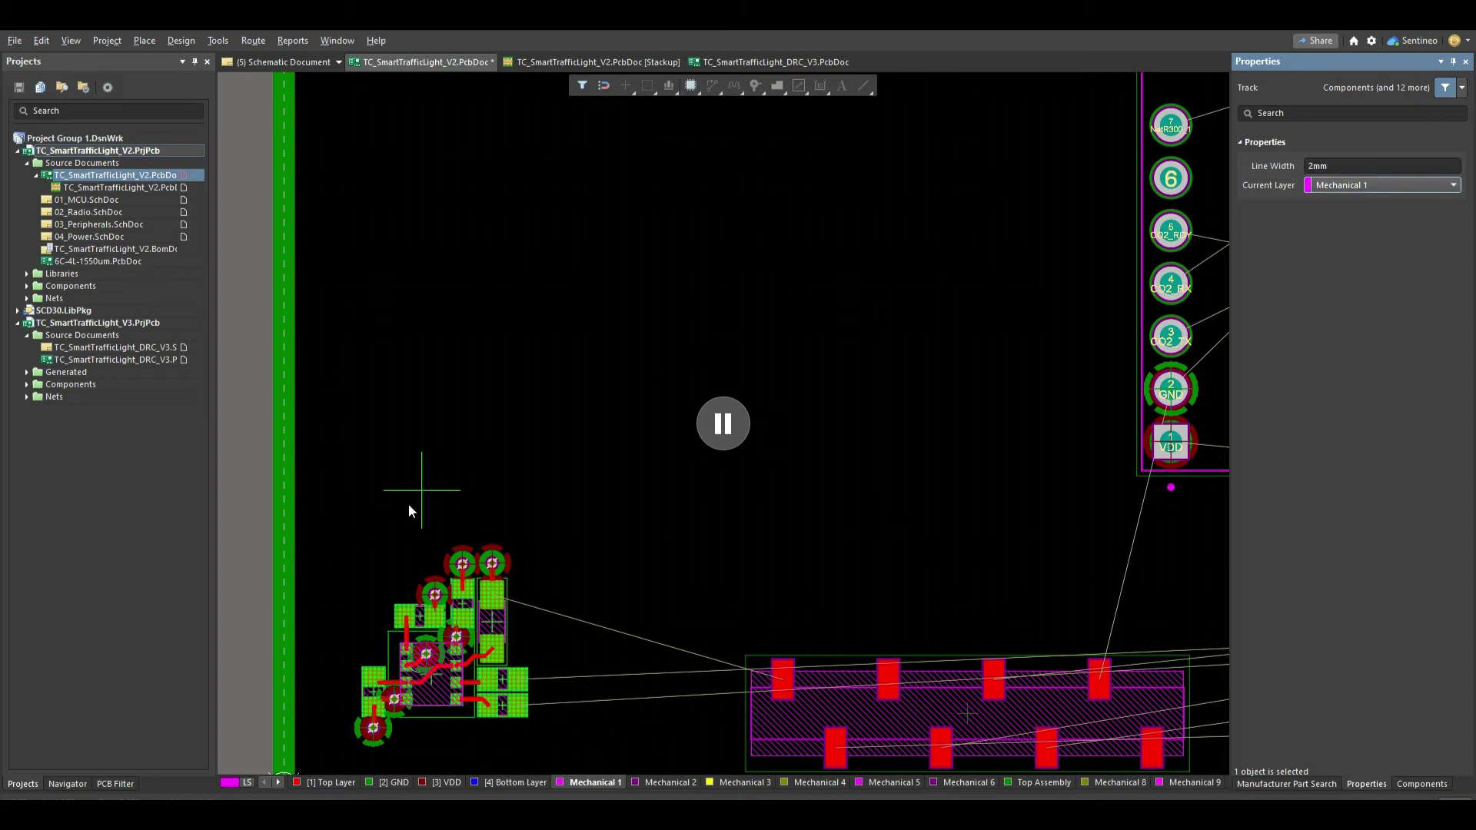
{"action": "key", "text": "Return"}
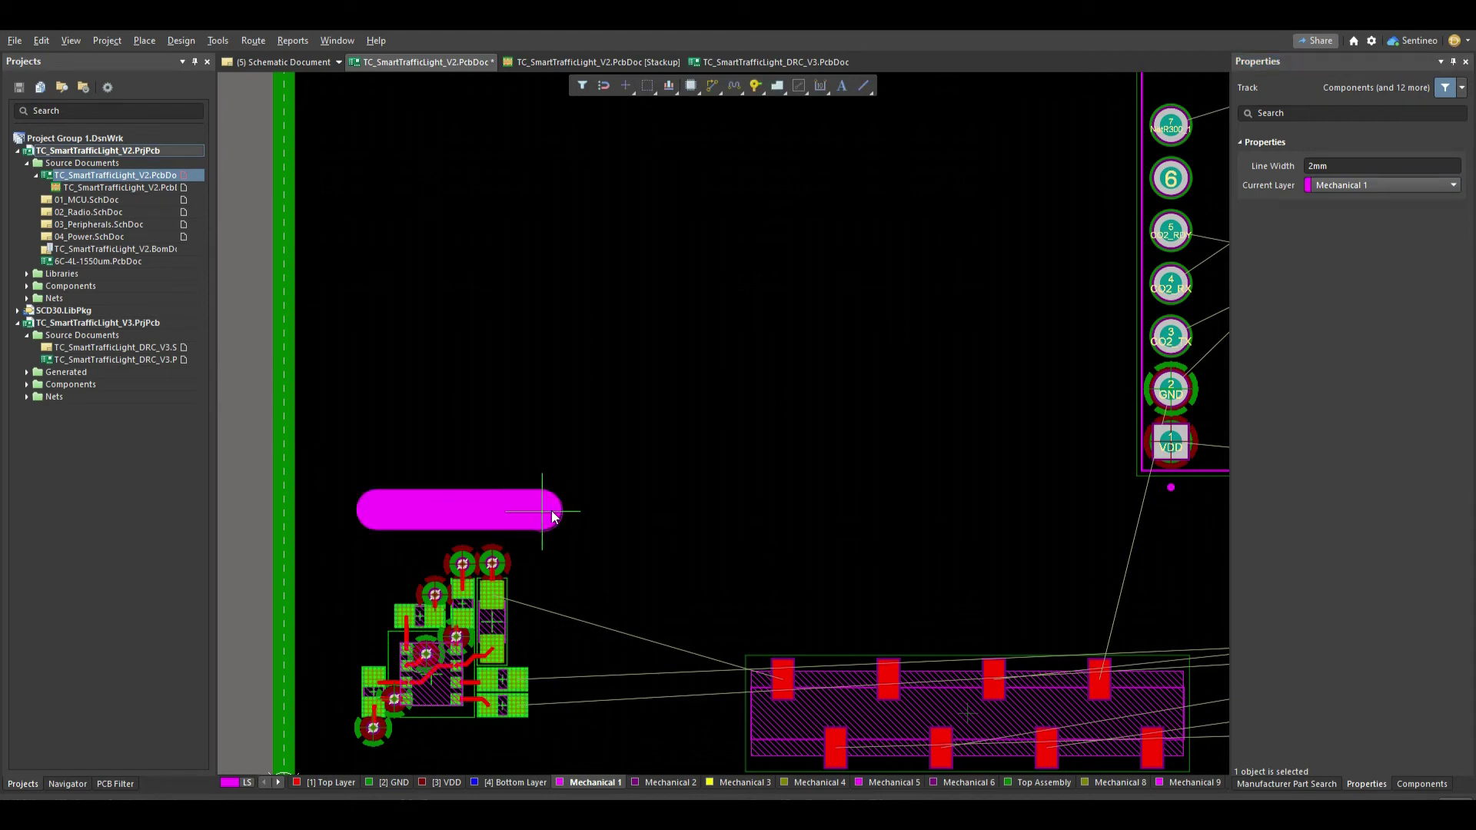
- Draw the horizontal and vertical legs of the L-shaped slot beside the sensor
{"action": "scroll", "coordinate": [566, 511], "scroll_direction": "down", "scroll_amount": 1}
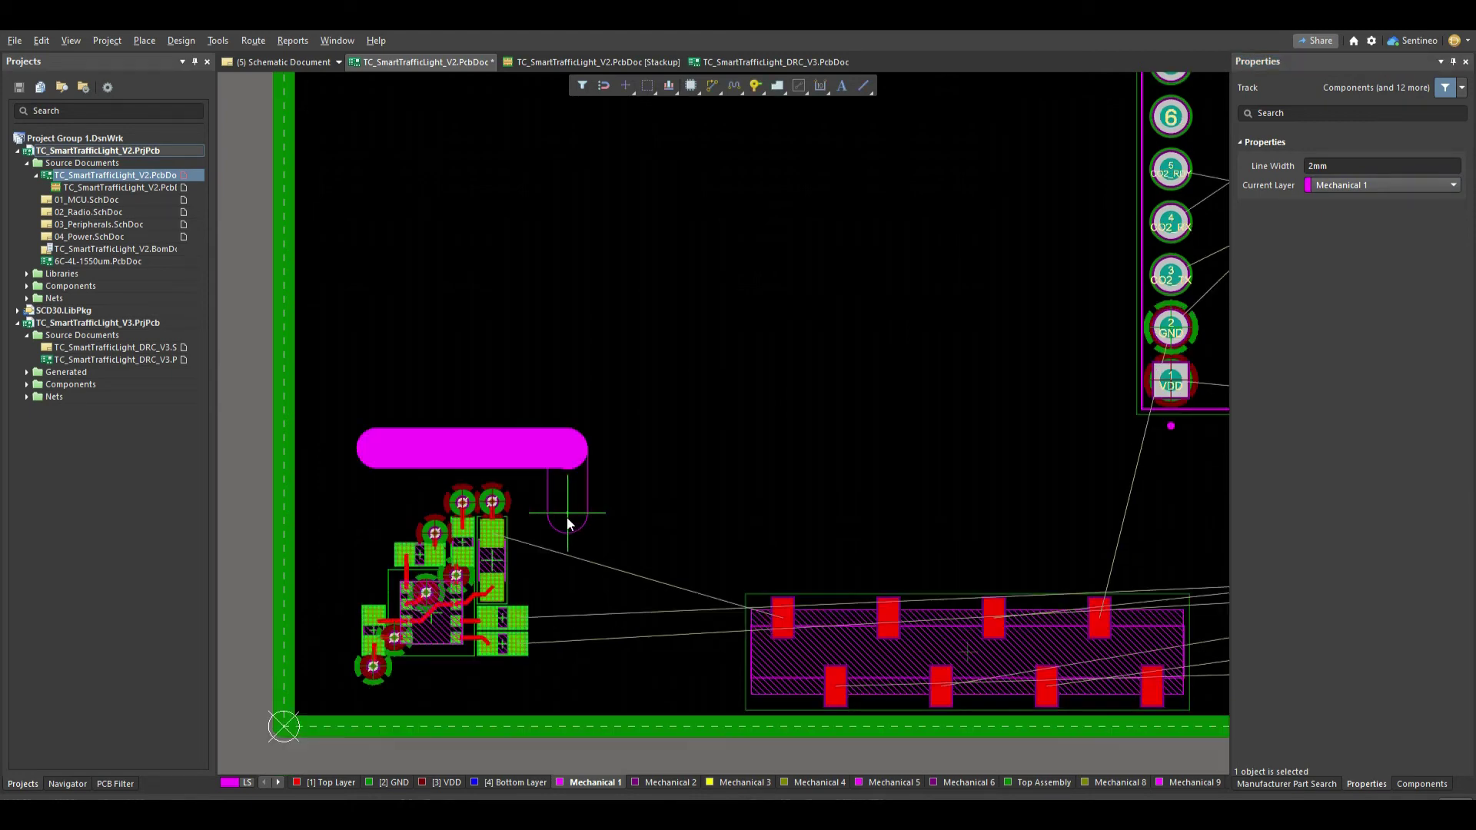
{"action": "left_click", "coordinate": [567, 645]}
{"action": "key", "text": "BackSpace"}
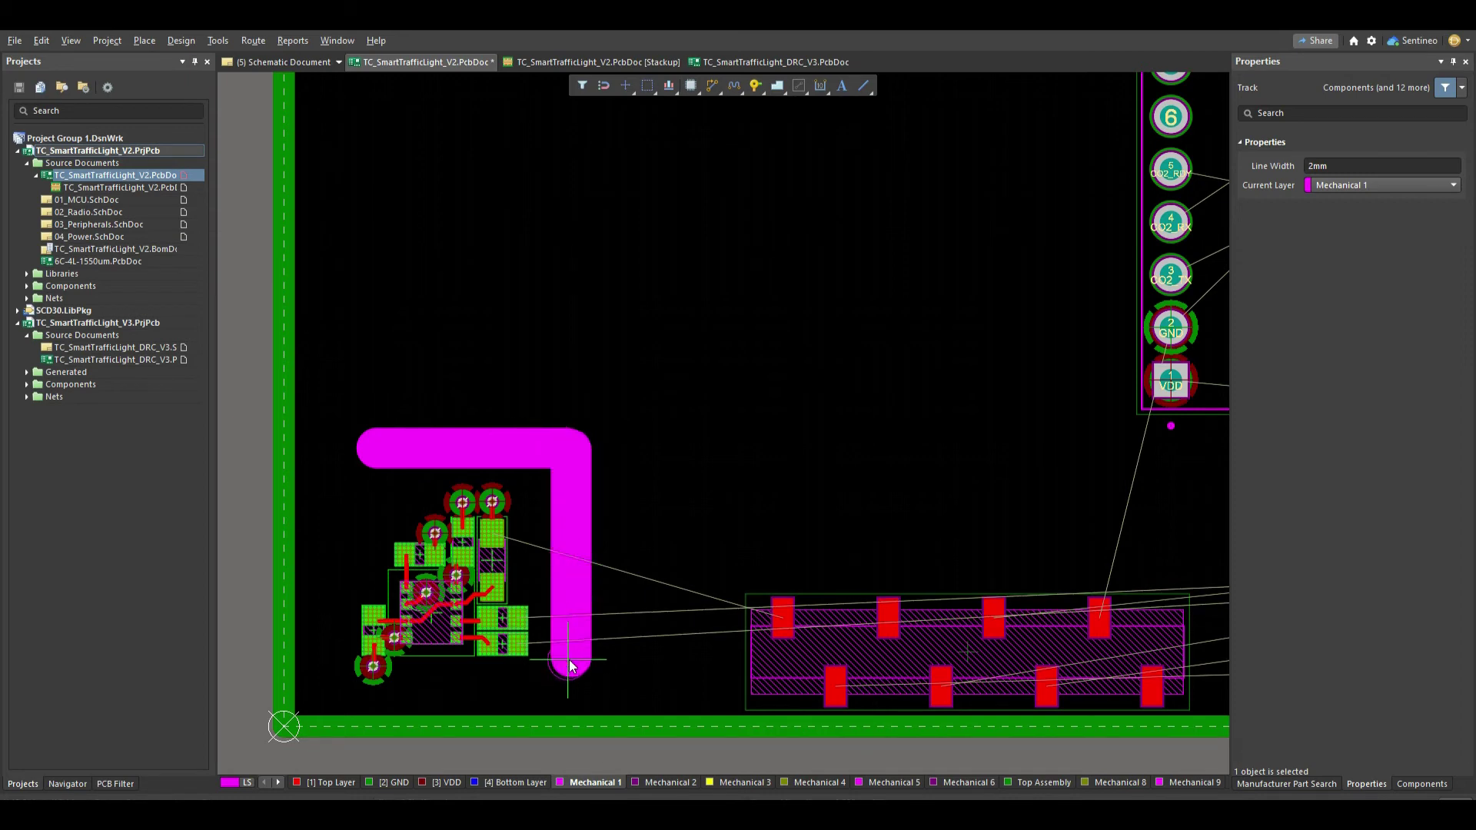
{"action": "left_click", "coordinate": [570, 665]}
{"action": "right_click", "coordinate": [571, 664]}
- Clear the selection and briefly check the board in 3D before returning to 2D
{"action": "left_click", "coordinate": [626, 477]}
{"action": "scroll", "coordinate": [629, 480], "scroll_direction": "down", "scroll_amount": 1, "text": "ctrl"}
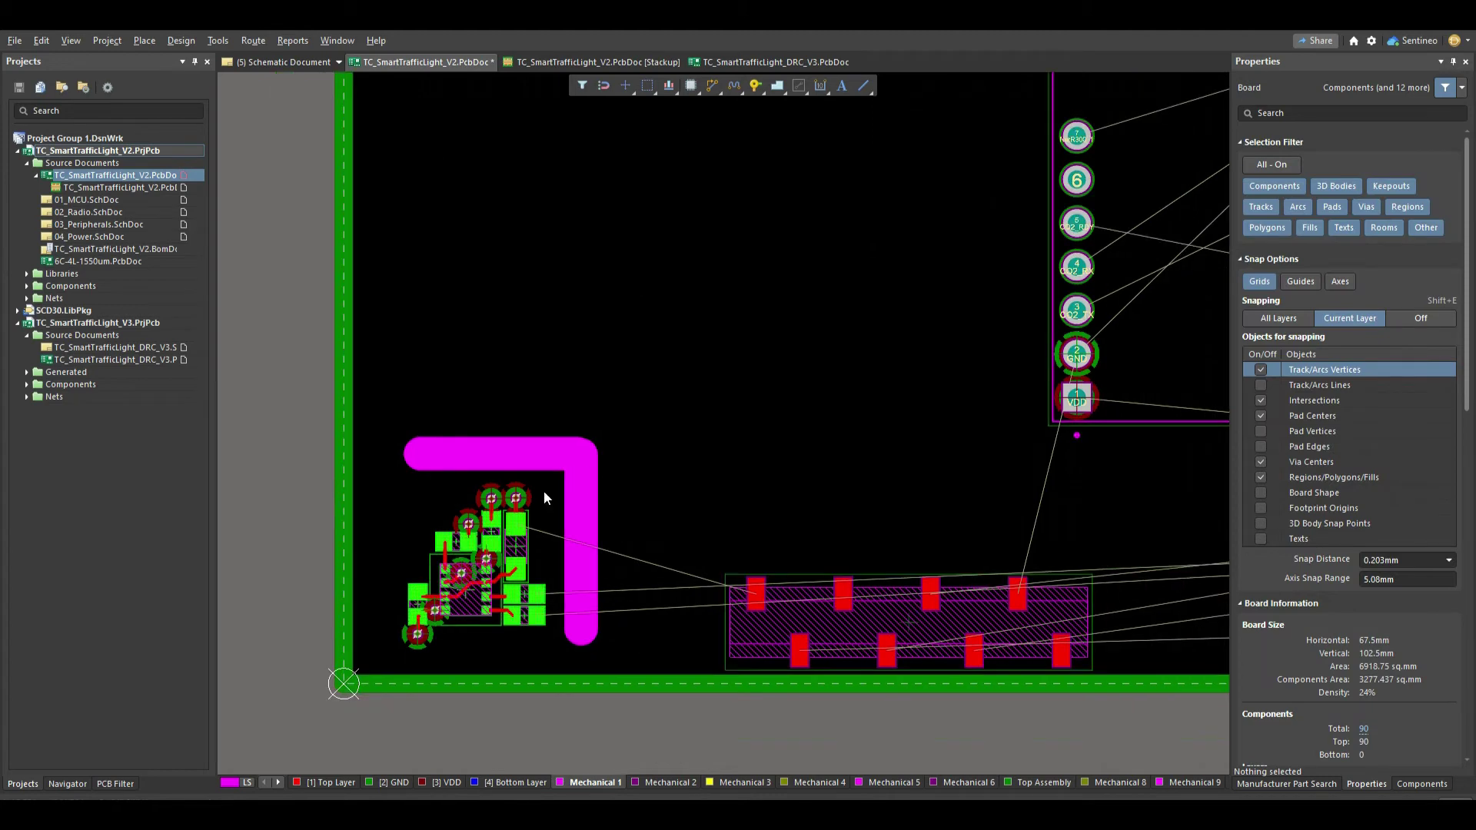
{"action": "key", "text": "3"}
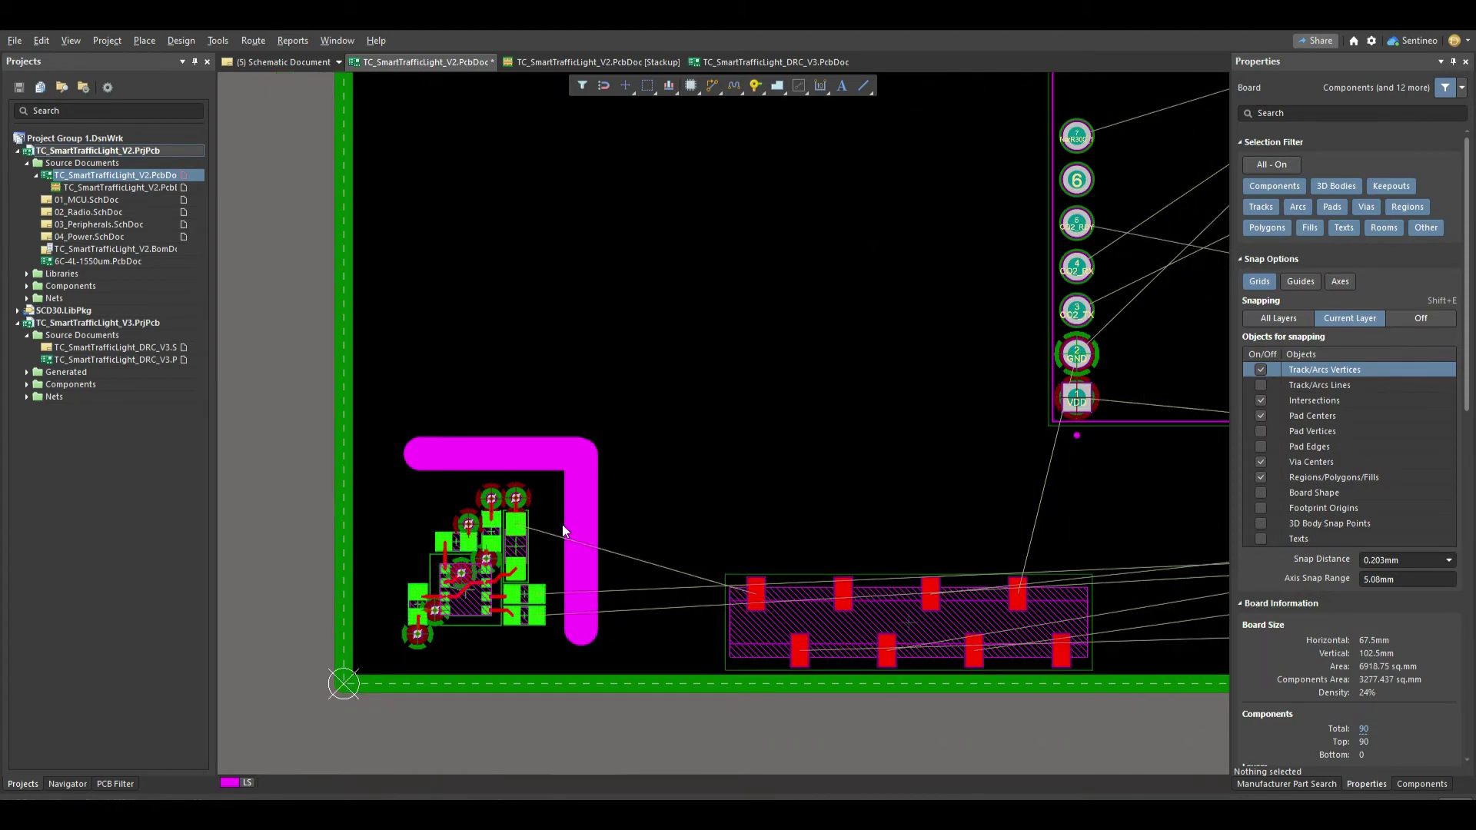
{"action": "key", "text": "2"}
- Select both slot tracks and convert them into a board cutout via Tools > Convert
{"action": "left_click", "coordinate": [510, 460]}
{"action": "left_click", "coordinate": [579, 515], "text": "shift"}
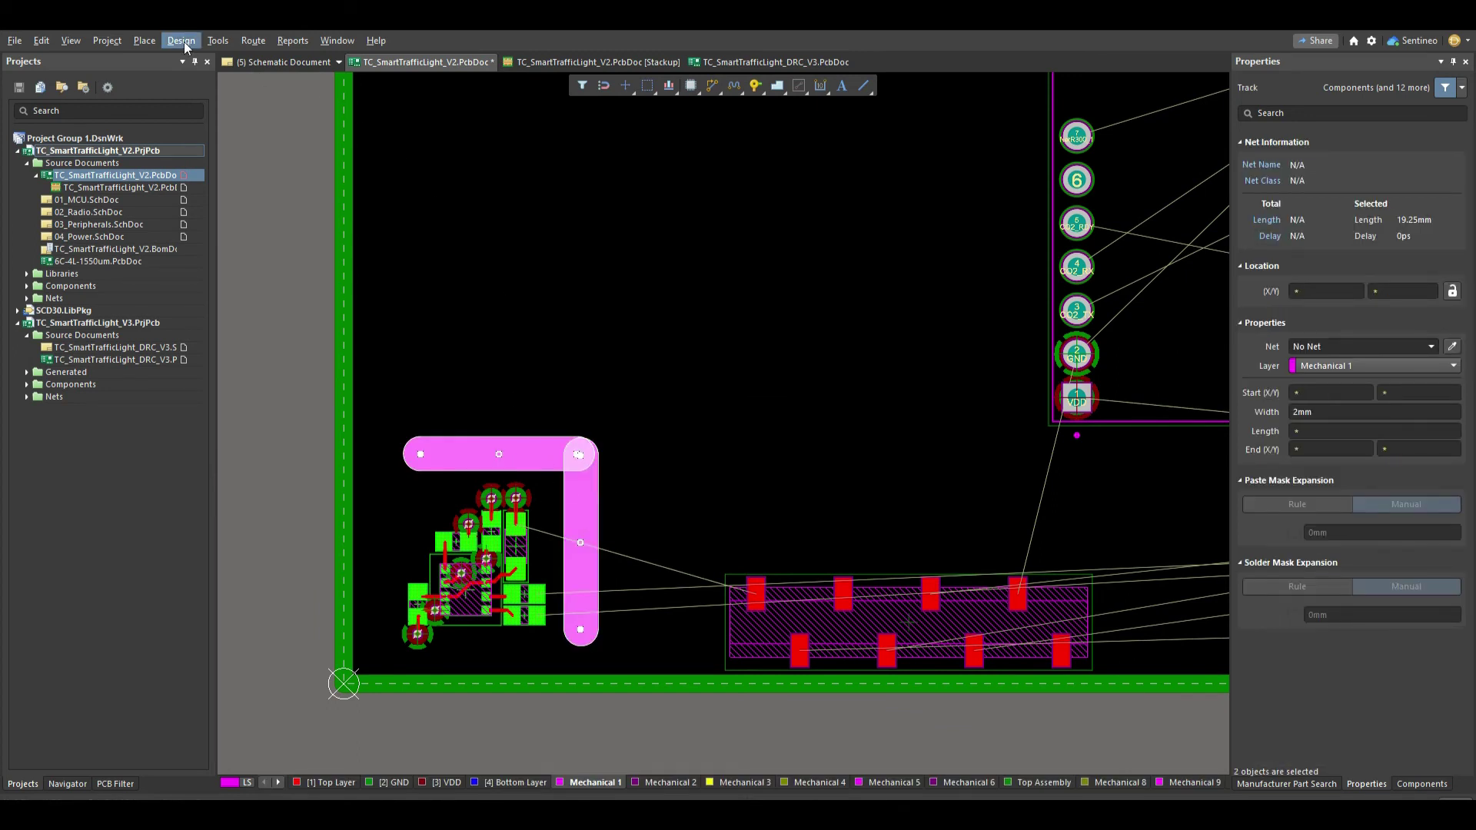
{"action": "left_click", "coordinate": [218, 40]}
{"action": "mouse_move", "coordinate": [271, 397]}
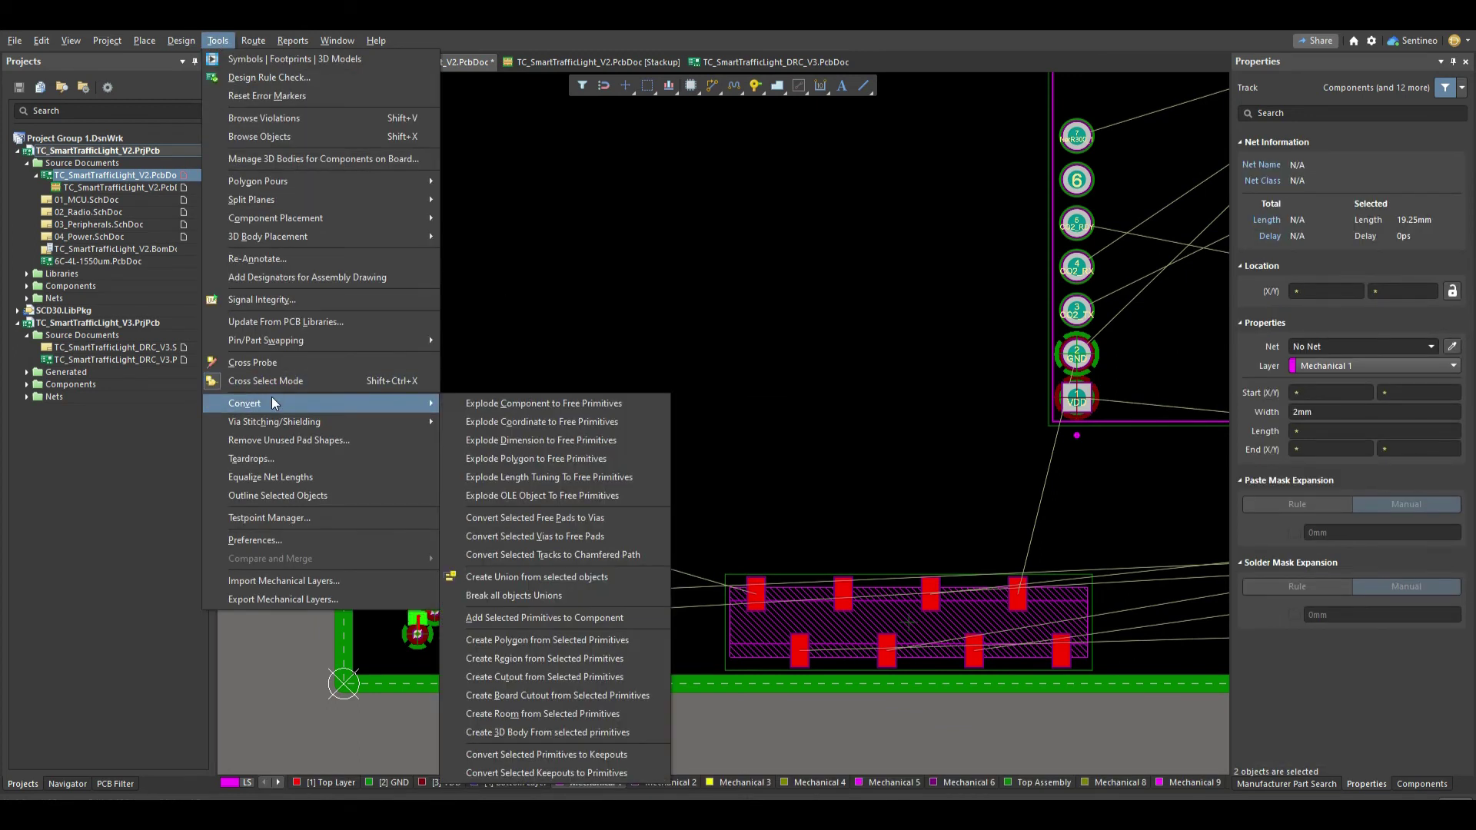
{"action": "left_click", "coordinate": [539, 694]}
{"action": "left_click", "coordinate": [844, 464]}
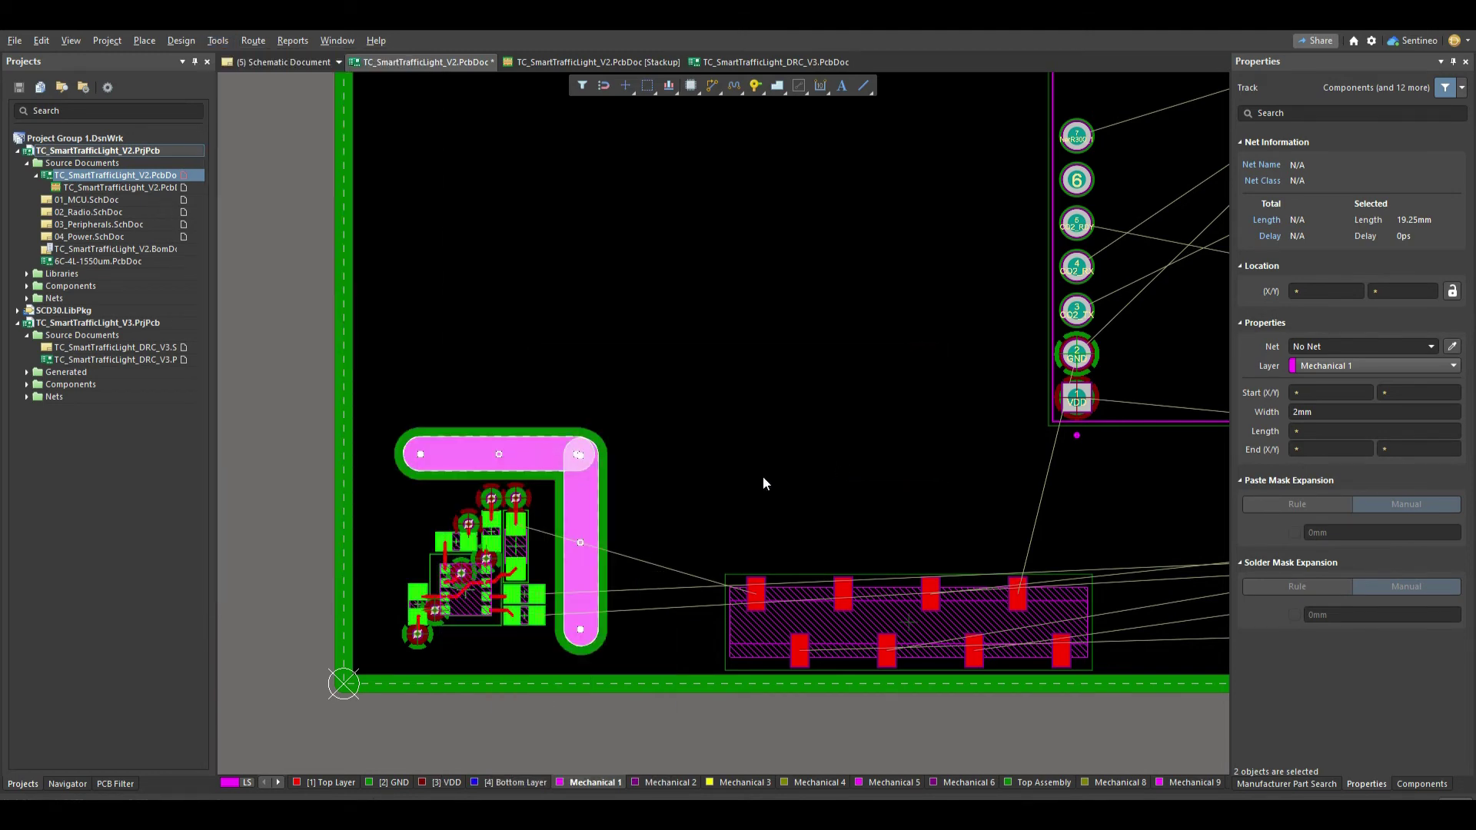
- Inspect the slot tracks, including the tiny corner track, then clear the selection
{"action": "left_click", "coordinate": [706, 478]}
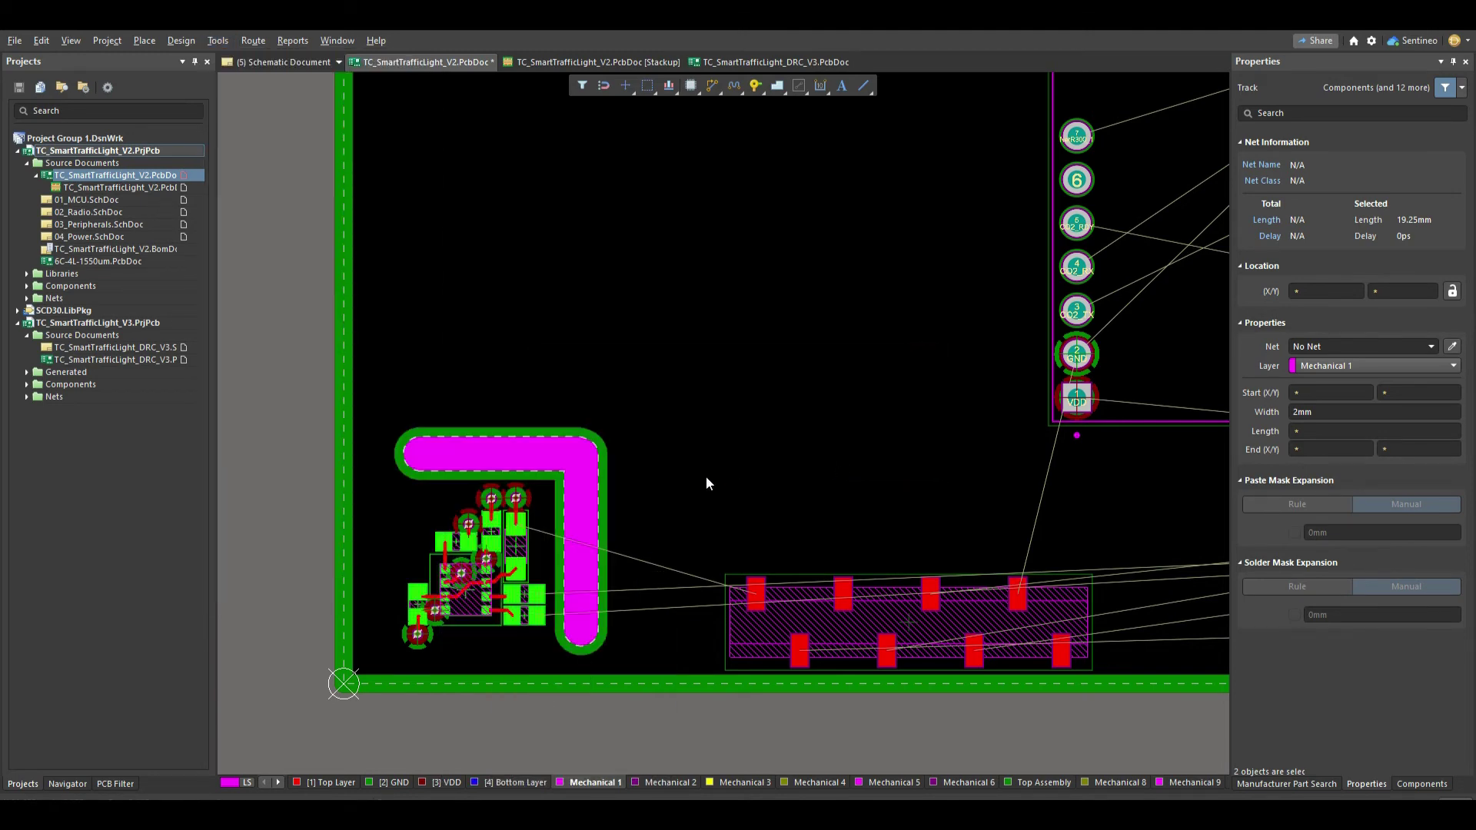
{"action": "left_click", "coordinate": [578, 486]}
{"action": "left_click", "coordinate": [538, 457]}
{"action": "left_click", "coordinate": [578, 454]}
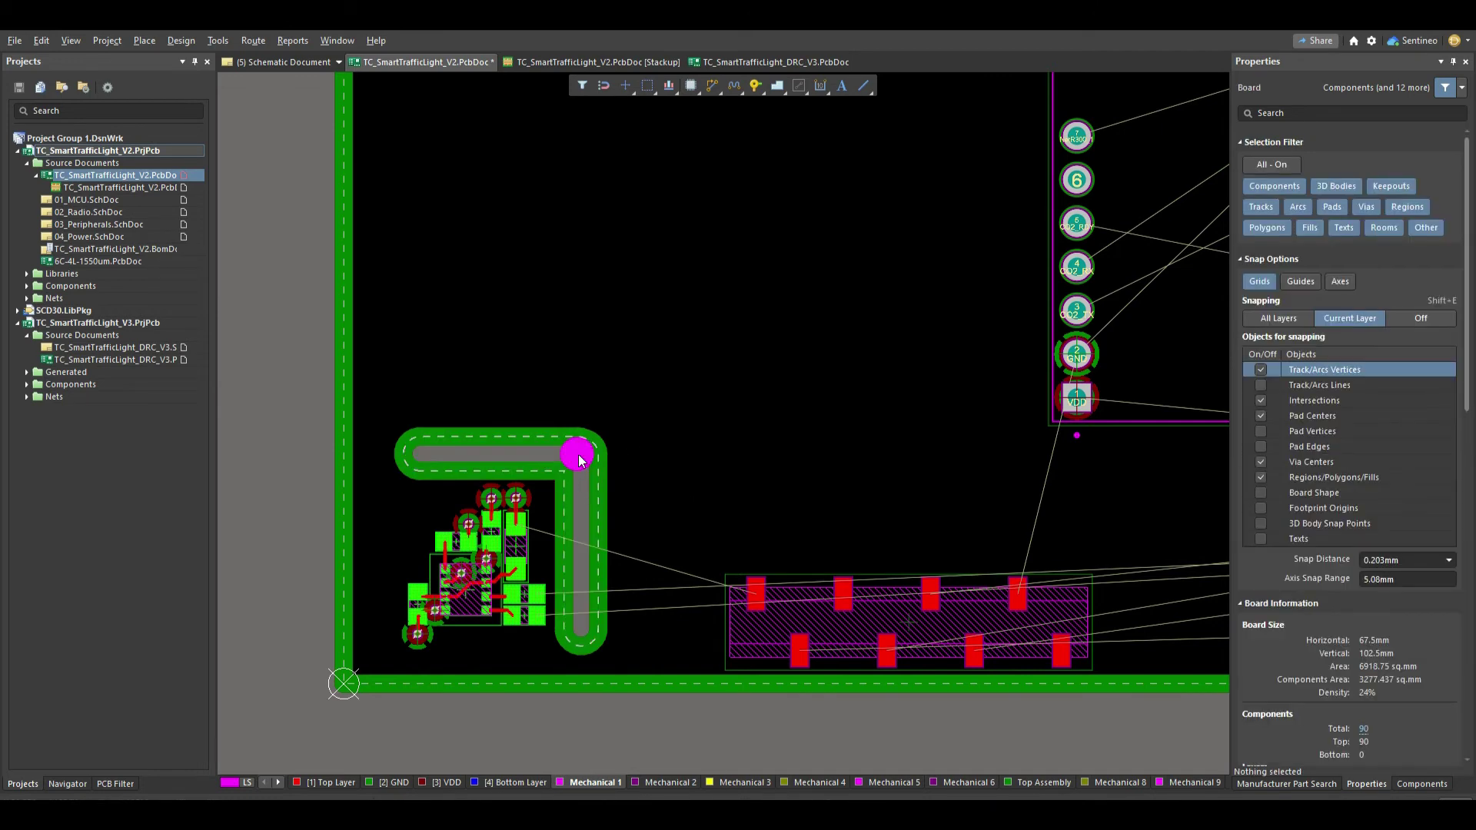
{"action": "left_click", "coordinate": [642, 446]}
- View the board in 3D and zoom around the L-shaped slot near C30x
{"action": "key", "text": "3"}
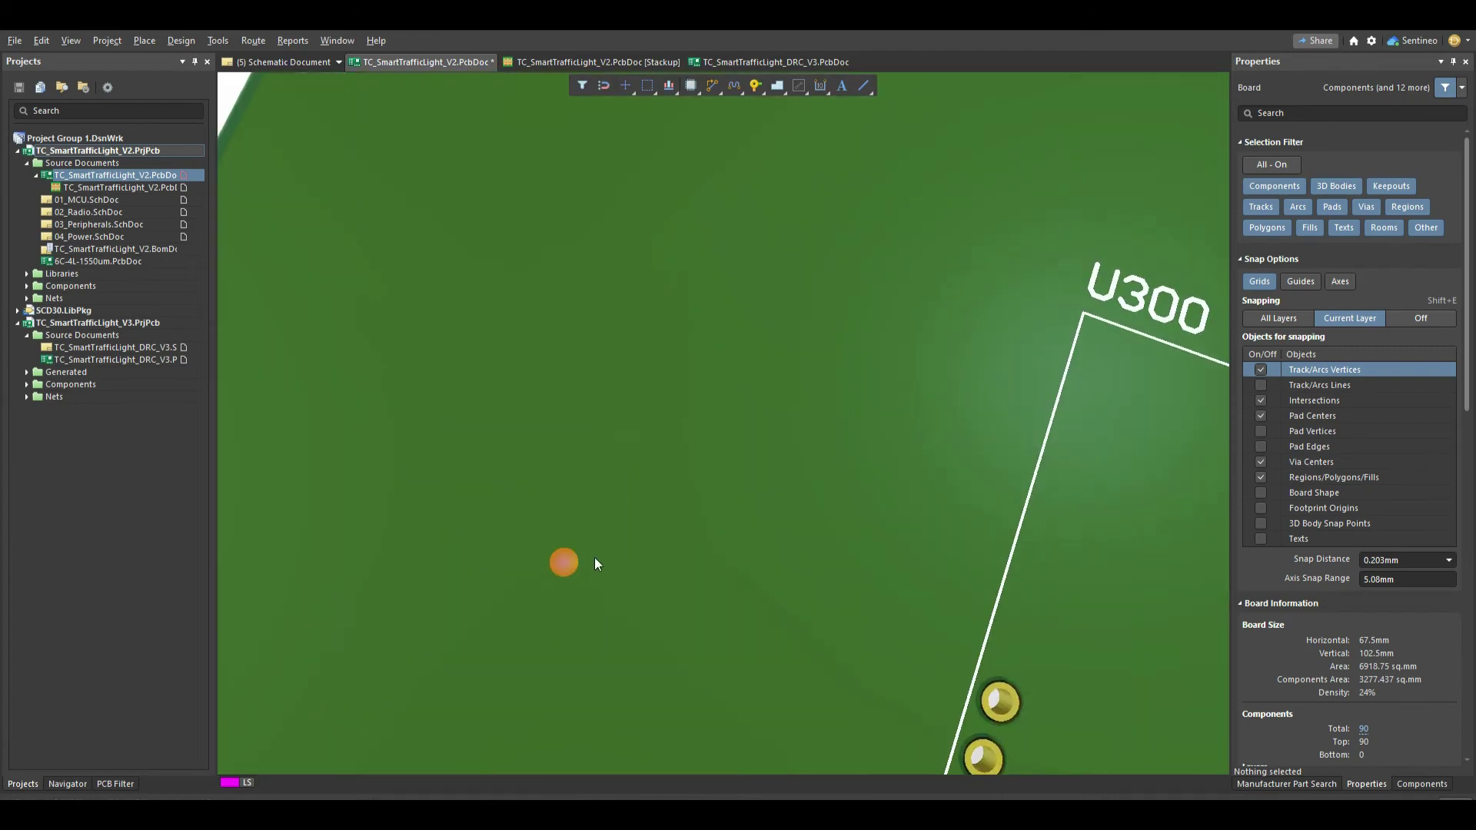
{"action": "scroll", "coordinate": [597, 565], "scroll_direction": "down", "scroll_amount": 5, "text": "ctrl"}
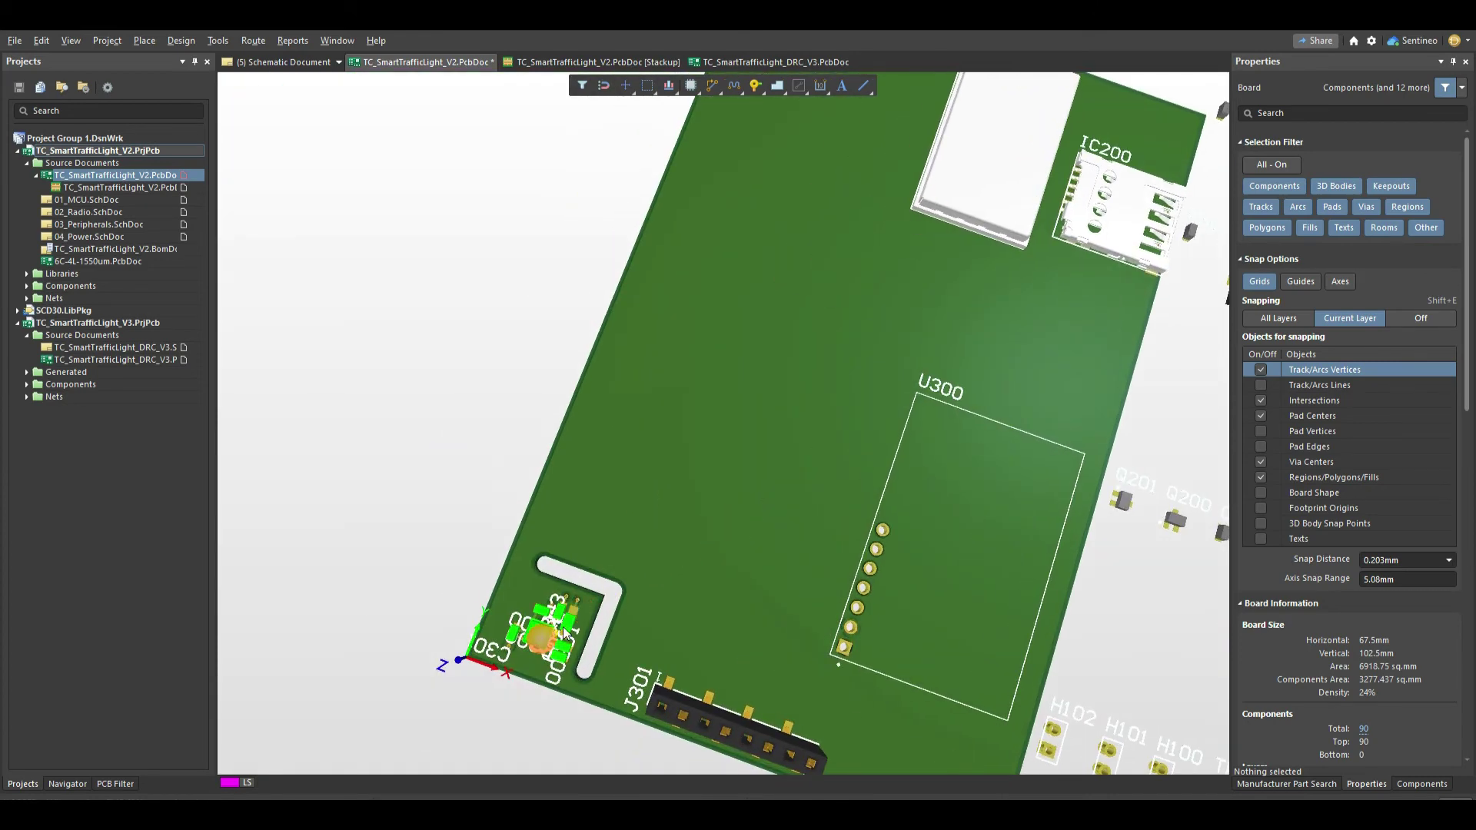
{"action": "scroll", "coordinate": [565, 630], "scroll_direction": "up", "scroll_amount": 4, "text": "ctrl"}
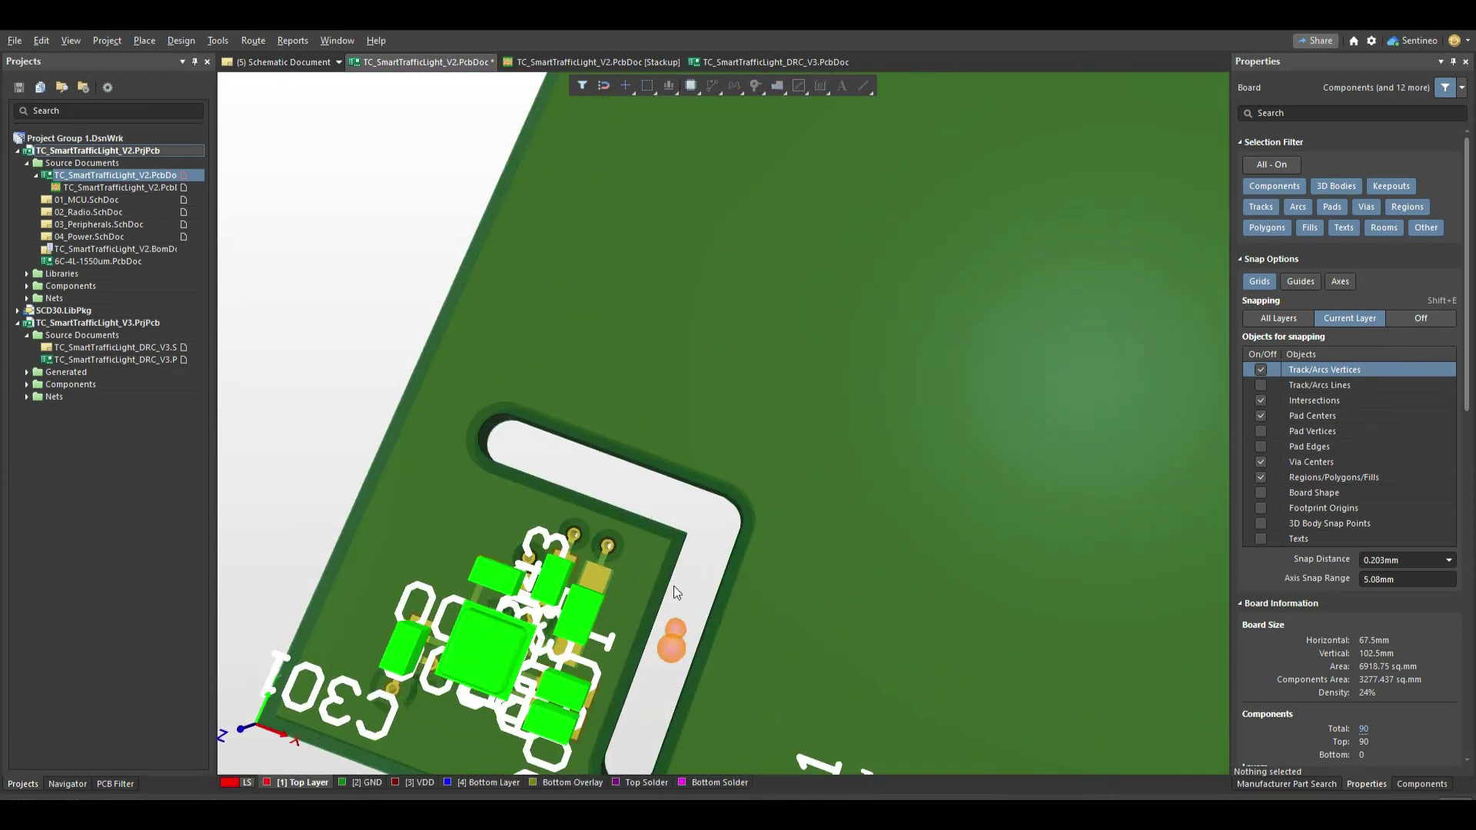
{"action": "scroll", "coordinate": [673, 585], "scroll_direction": "down", "scroll_amount": 2, "text": "ctrl"}
{"action": "scroll", "coordinate": [674, 584], "scroll_direction": "down", "scroll_amount": 2, "text": "ctrl"}
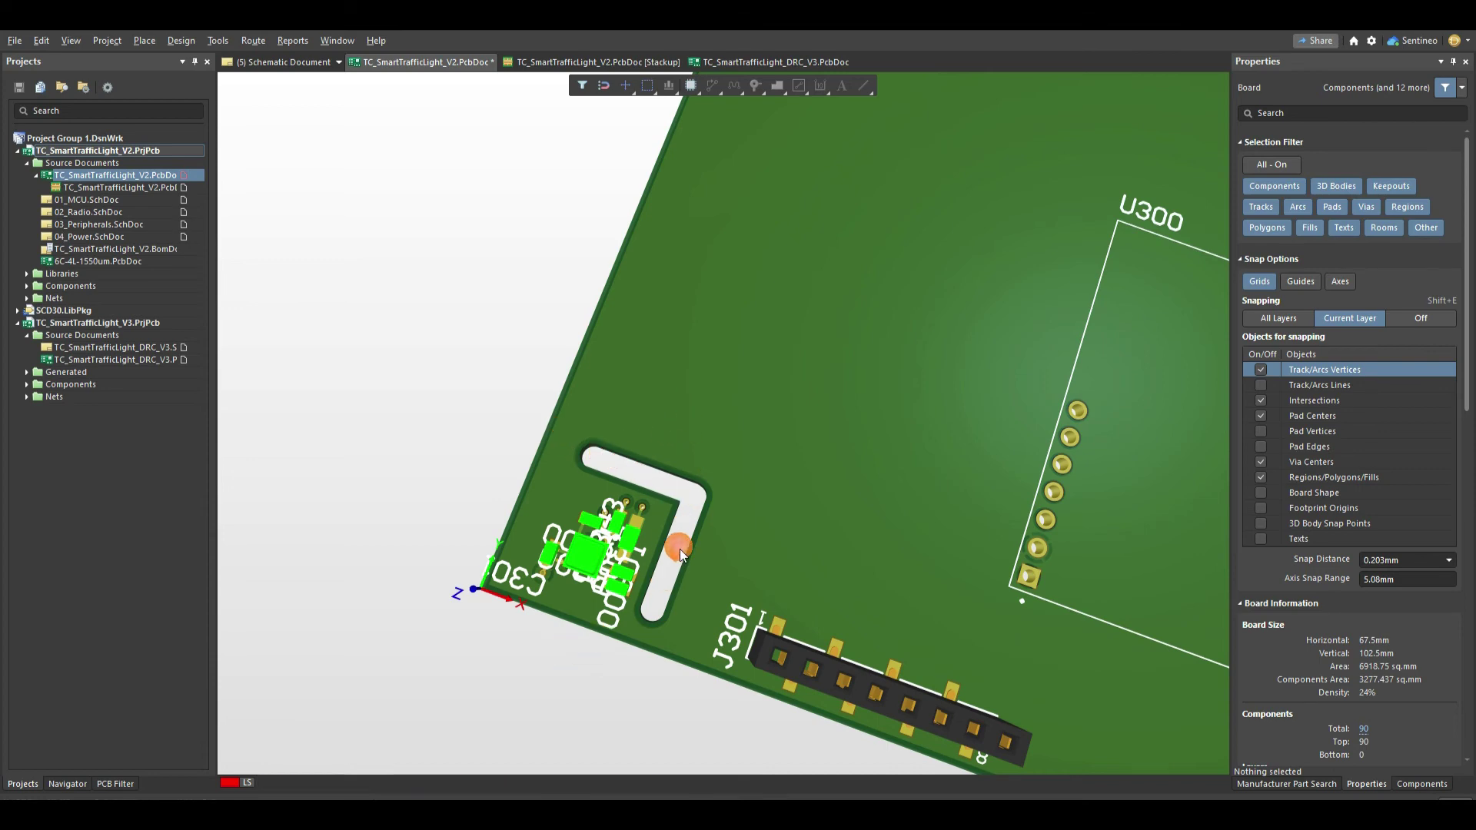
- Back in 2D, make GND the active layer and zoom out to the whole board
{"action": "key", "text": "2"}
{"action": "scroll", "coordinate": [430, 583], "scroll_direction": "up", "scroll_amount": 4, "text": "ctrl"}
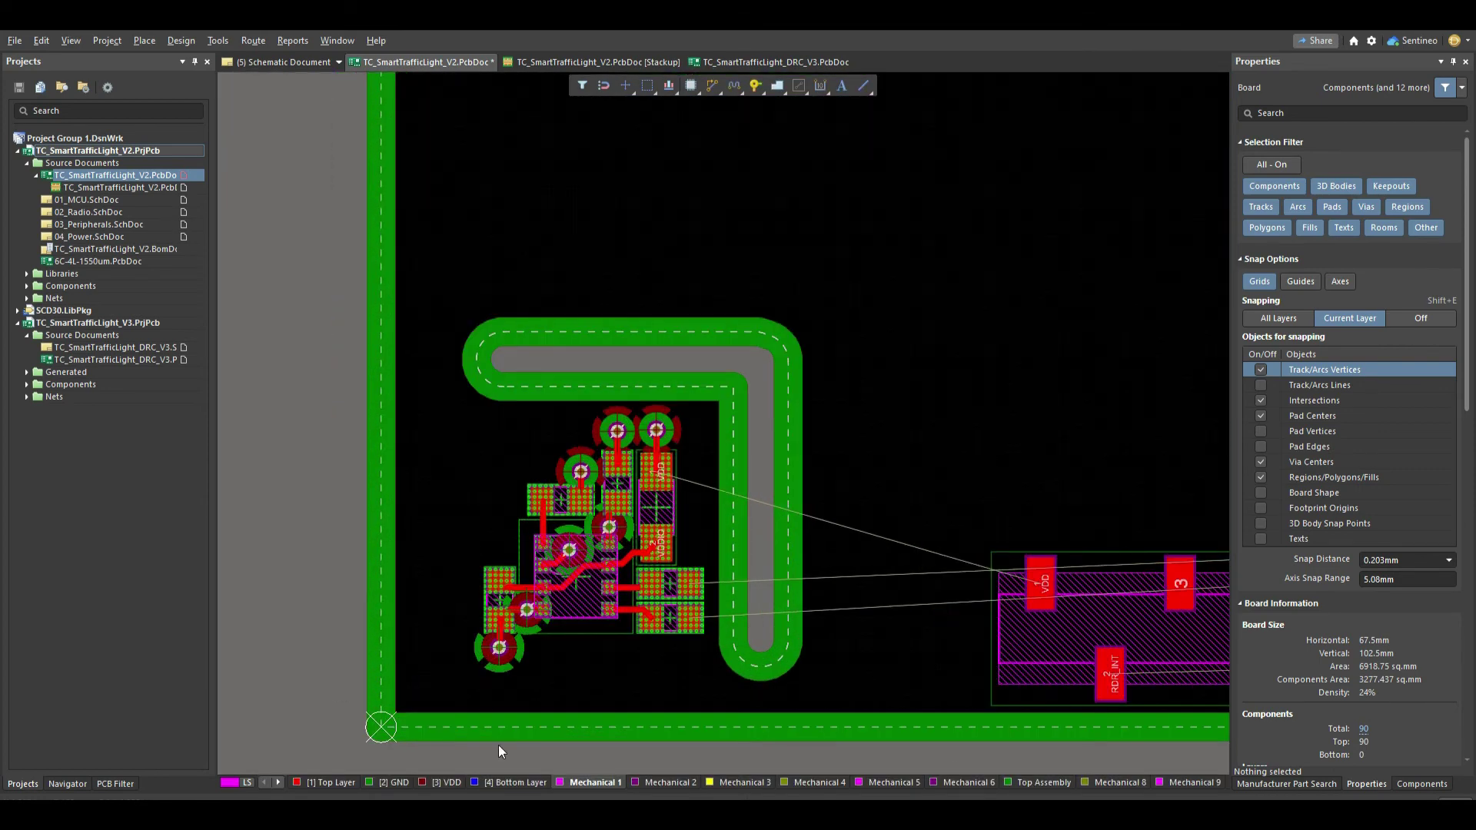
{"action": "left_click", "coordinate": [392, 781]}
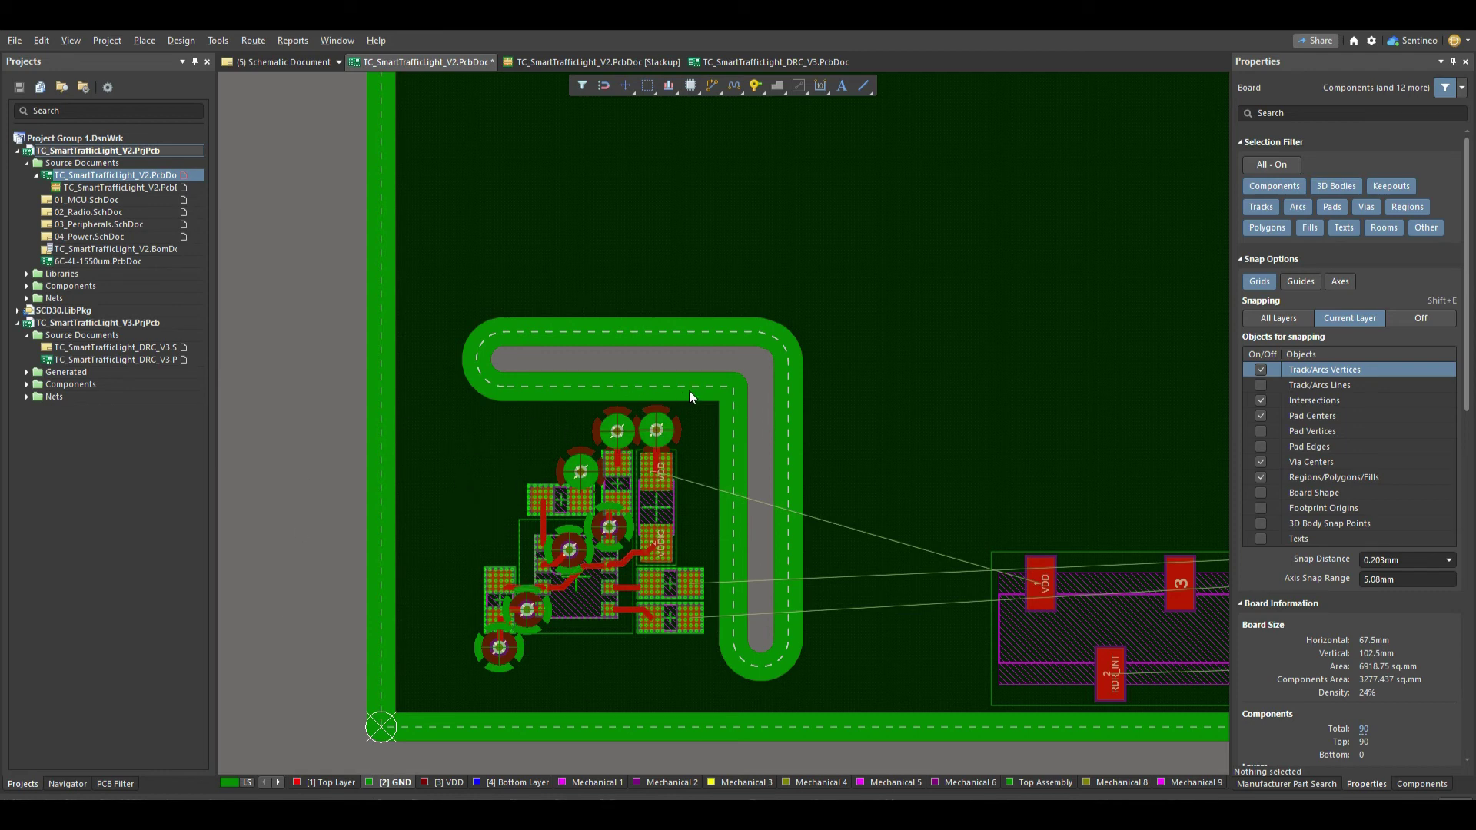
{"action": "scroll", "coordinate": [685, 394], "scroll_direction": "down", "scroll_amount": 4, "text": "ctrl"}
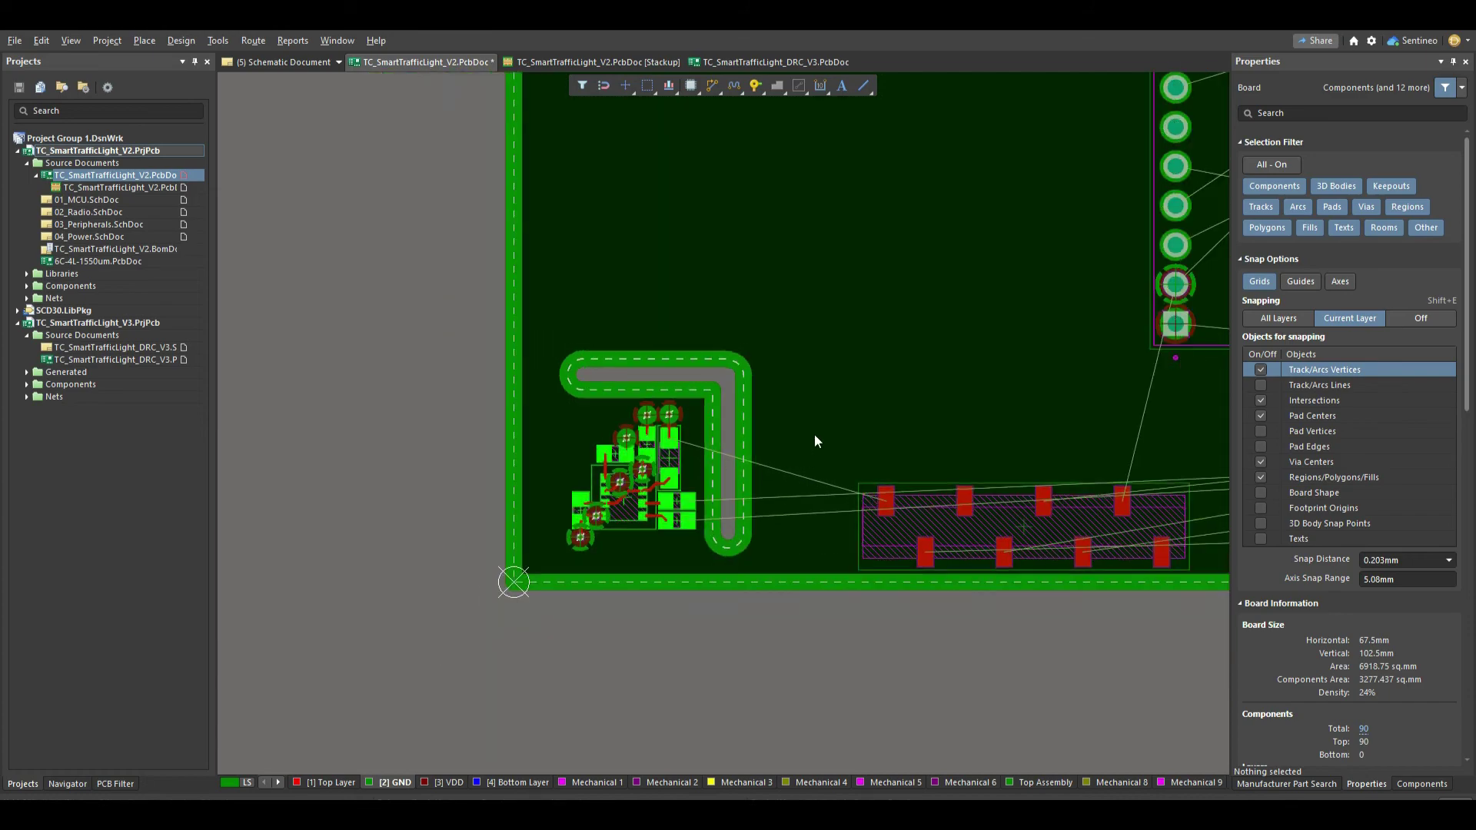
{"action": "scroll", "coordinate": [720, 442], "scroll_direction": "down", "scroll_amount": 2, "text": "ctrl"}
{"action": "right_click_drag", "start_coordinate": [721, 442], "coordinate": [547, 512]}
{"action": "scroll", "coordinate": [617, 450], "scroll_direction": "down", "scroll_amount": 1, "text": "ctrl"}
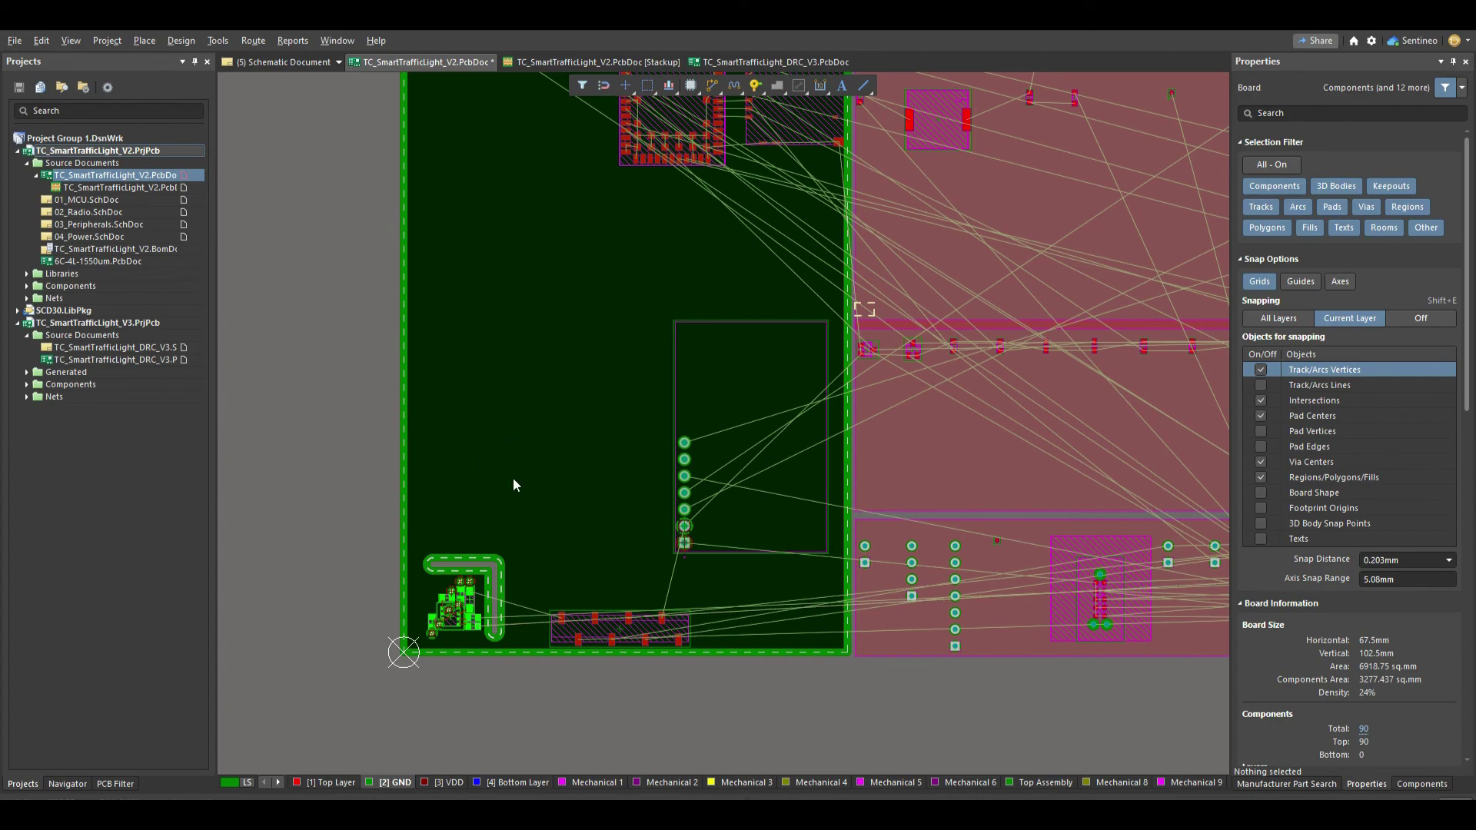
{"action": "scroll", "coordinate": [513, 478], "scroll_direction": "down", "scroll_amount": 2, "text": "ctrl"}
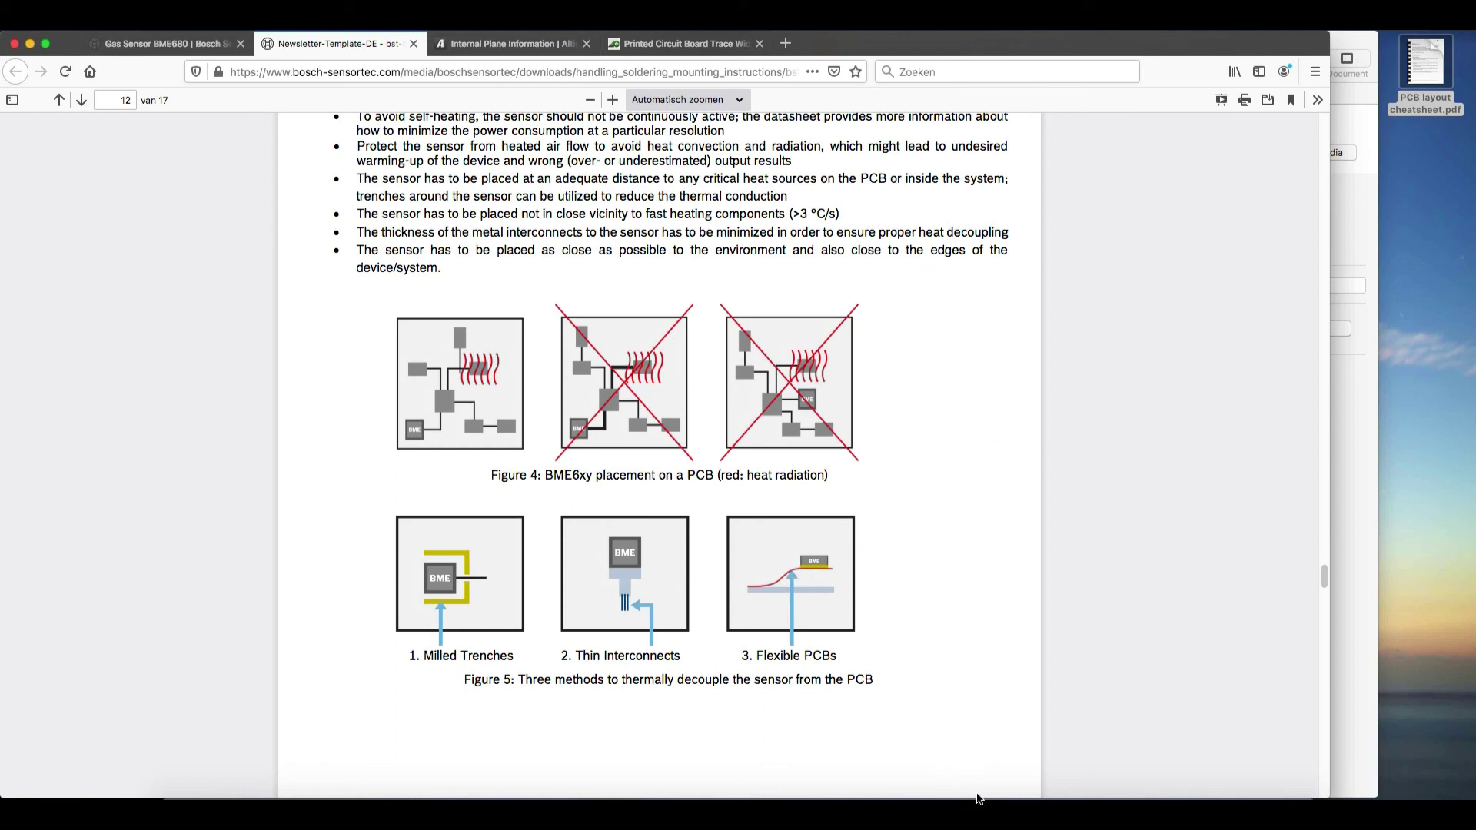
- Bring Keynote forward to slide 18 with the thermal decoupling diagrams
{"action": "left_click", "coordinate": [1012, 807]}
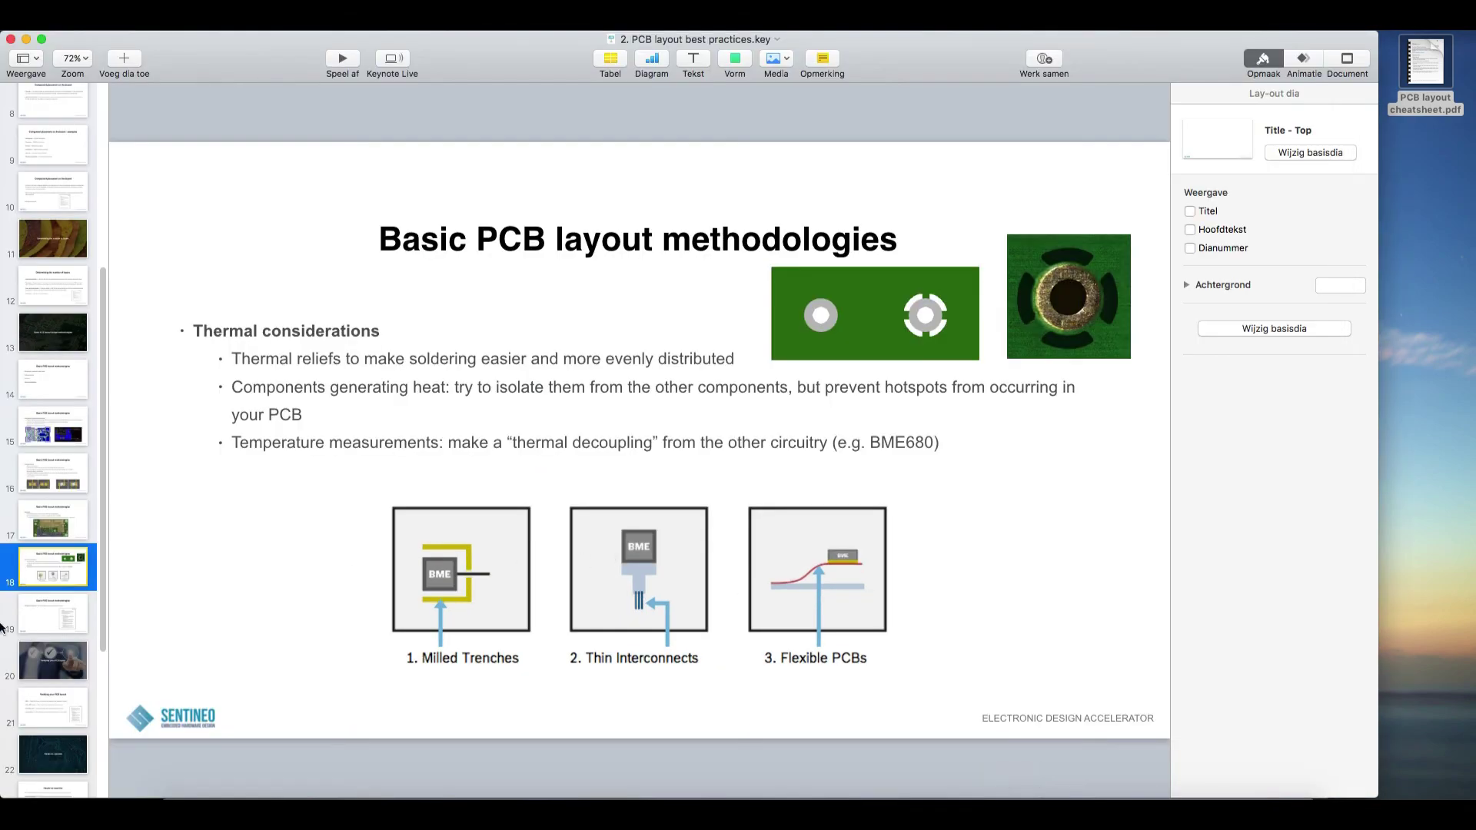